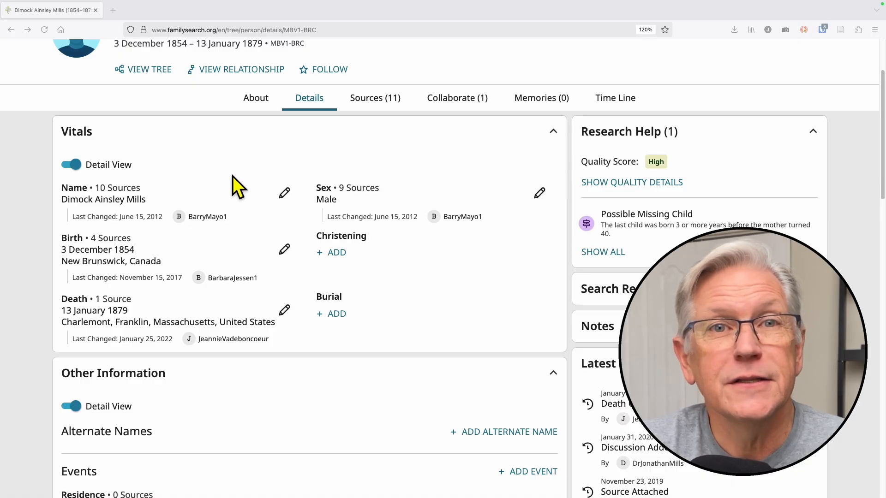
# Open the details of the person's Name vital and review its mismatch notes and tagged sources.
pyautogui.click(284, 193)
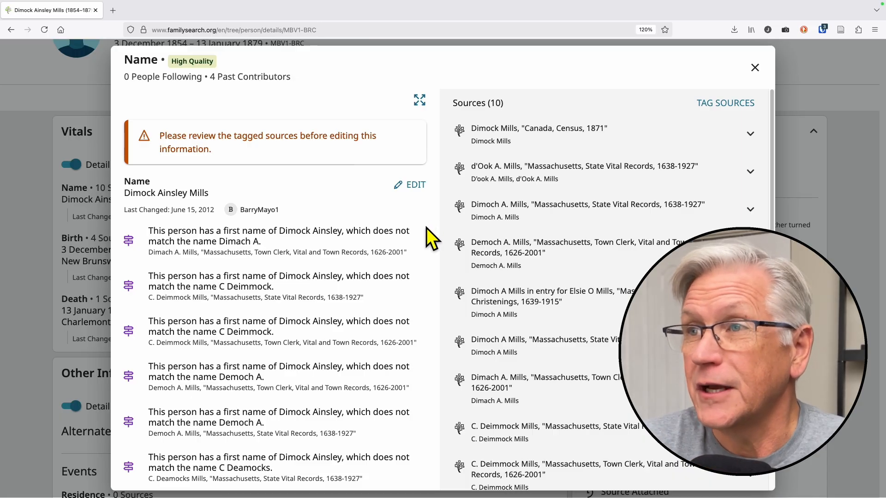
pyautogui.scroll(-1, 559, 203)
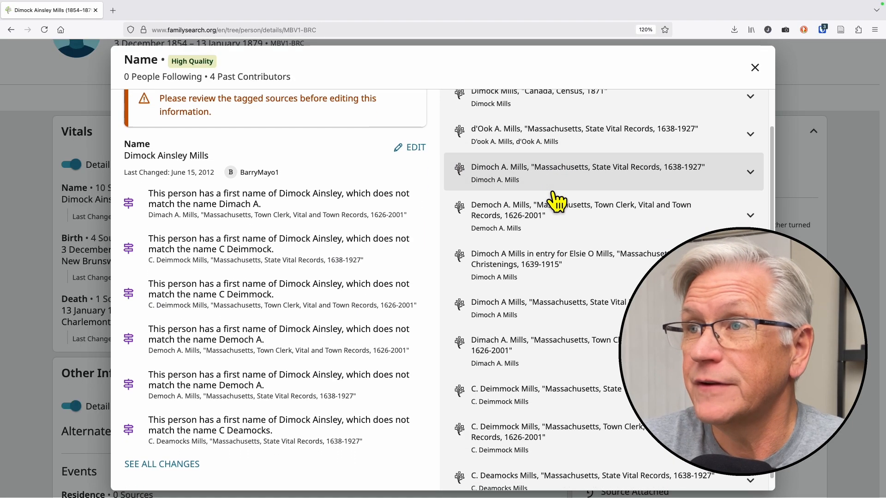
pyautogui.scroll(2, 556, 199)
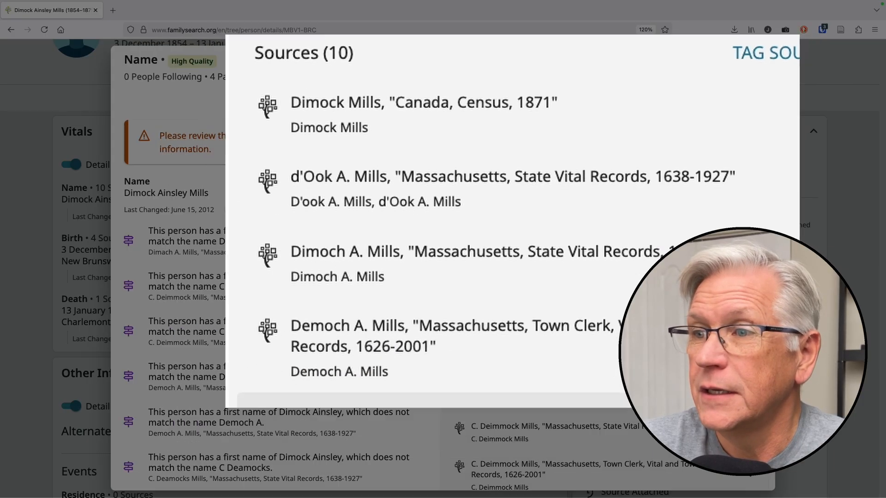
pyautogui.scroll(-2, 549, 341)
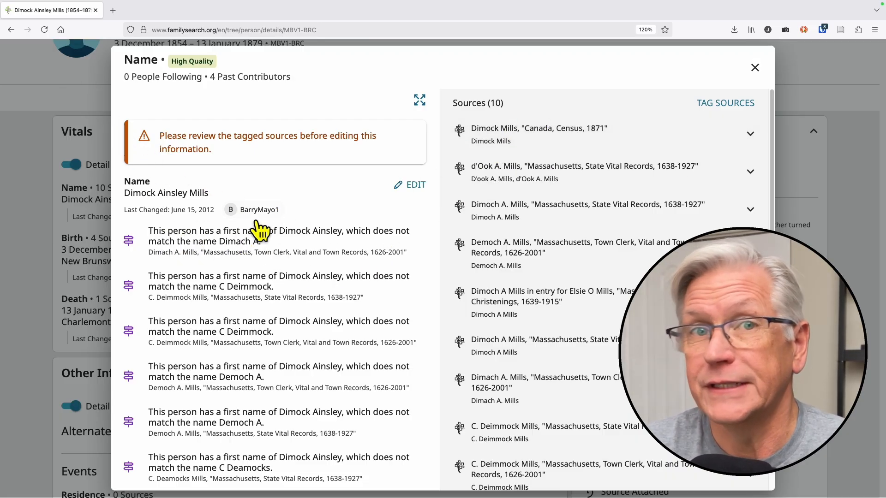
pyautogui.scroll(-1, 316, 252)
pyautogui.scroll(1, 316, 252)
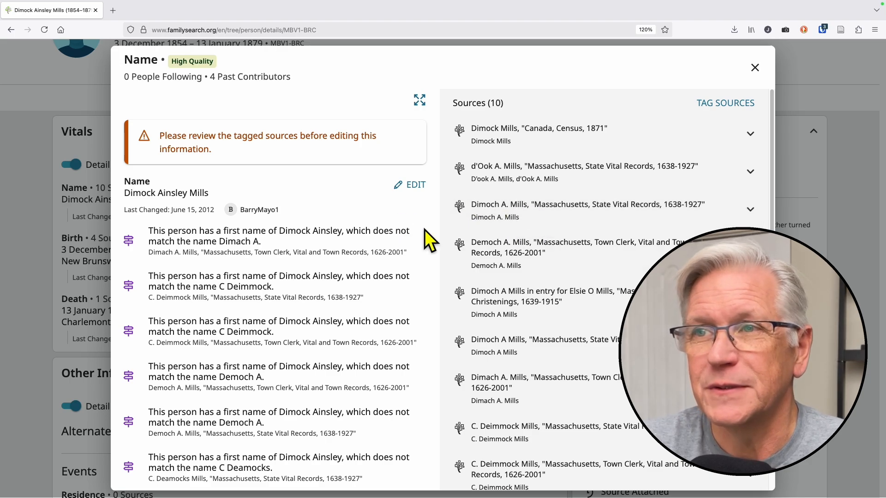
pyautogui.scroll(-1, 426, 232)
pyautogui.scroll(1, 425, 233)
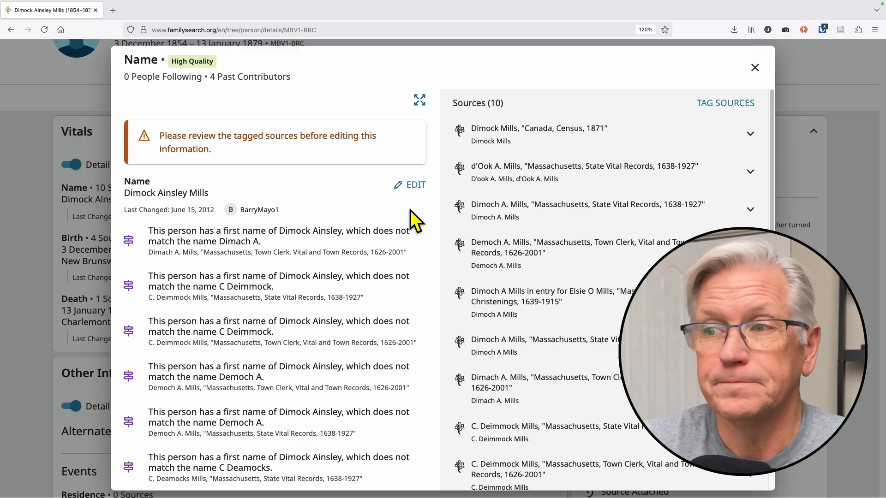
pyautogui.scroll(-2, 408, 212)
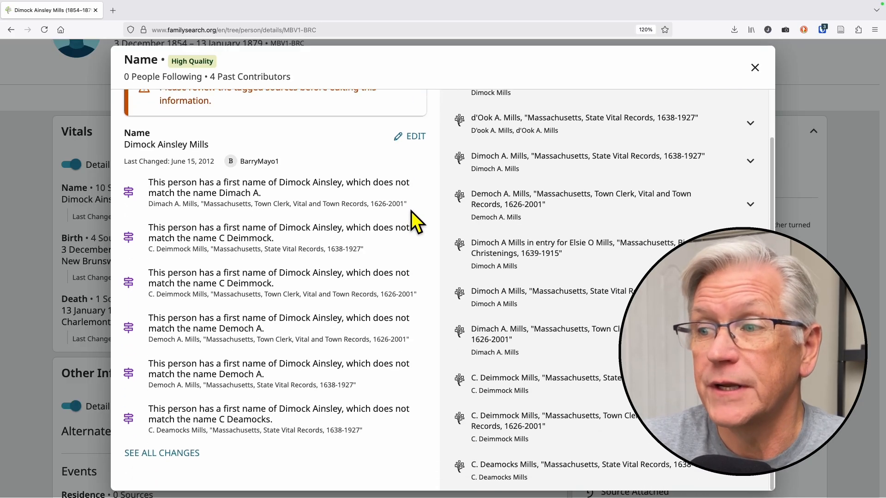
pyautogui.click(755, 67)
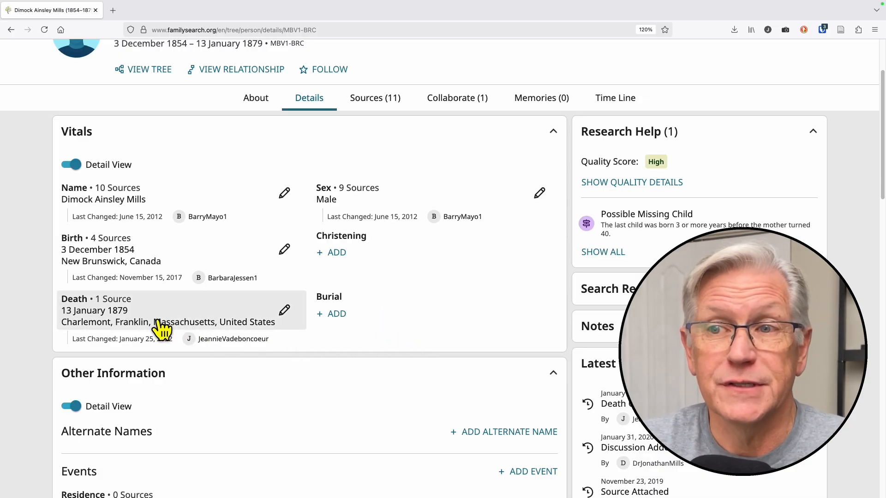
# Open the details of the Death vital, compare the recorded date with its tagged source, and close them.
pyautogui.click(284, 311)
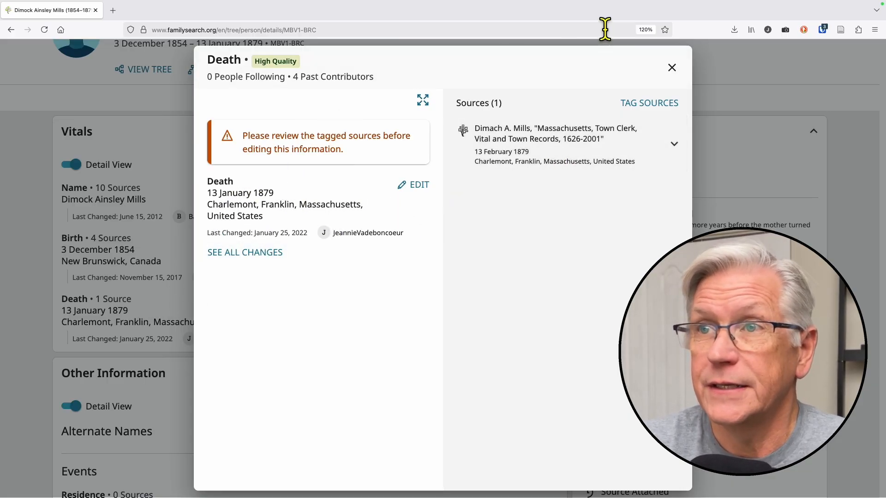
pyautogui.click(672, 68)
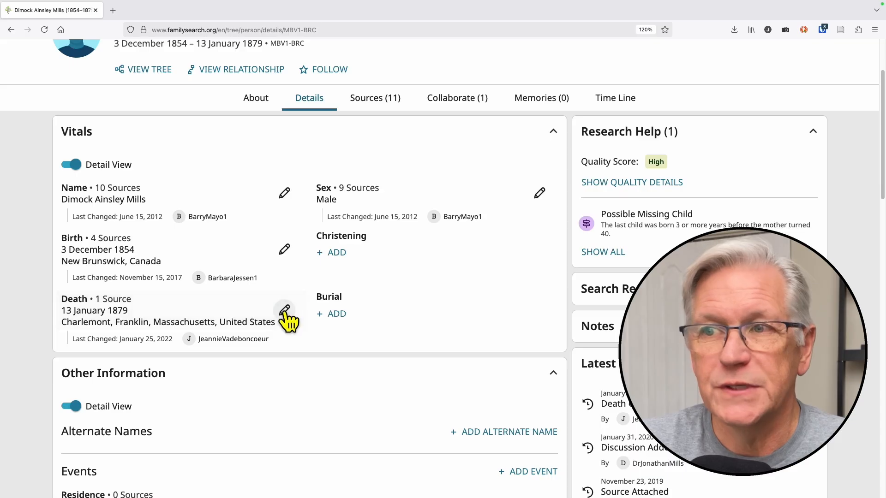
pyautogui.scroll(3, 466, 126)
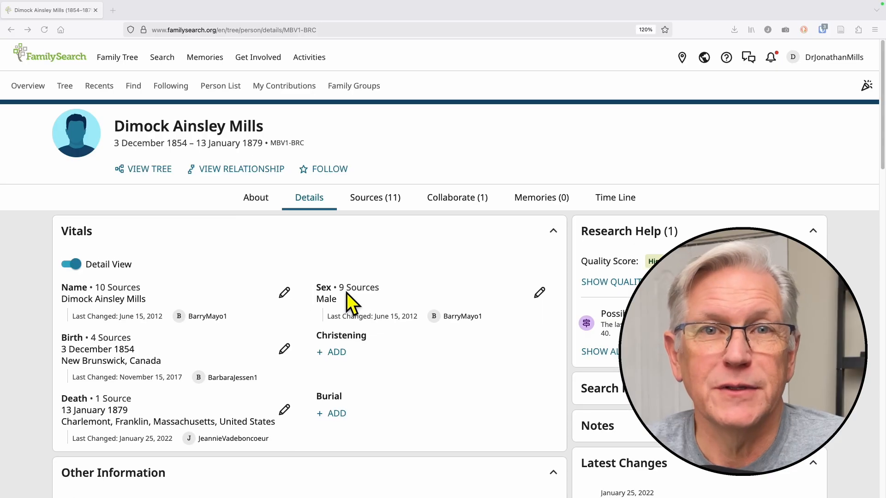
# Start a new alternate name under Other Information and view the available name types without saving an entry.
pyautogui.scroll(-1, 348, 288)
pyautogui.scroll(-2, 349, 287)
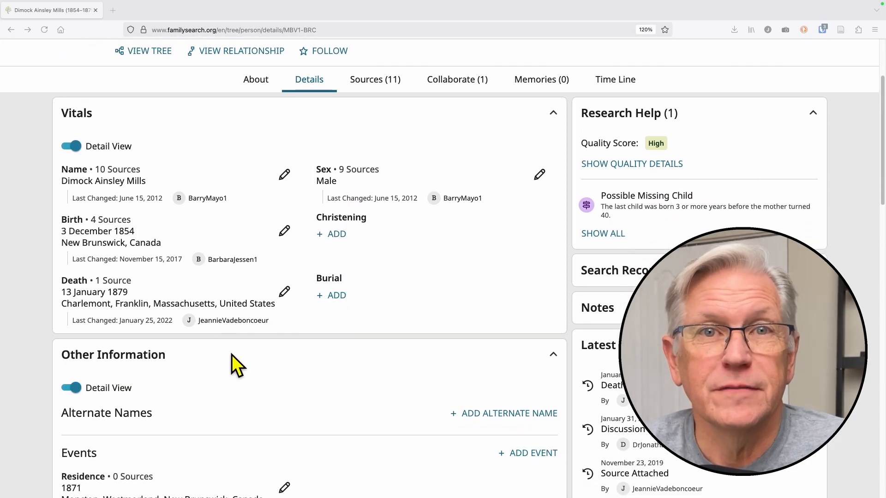
pyautogui.scroll(-1, 279, 341)
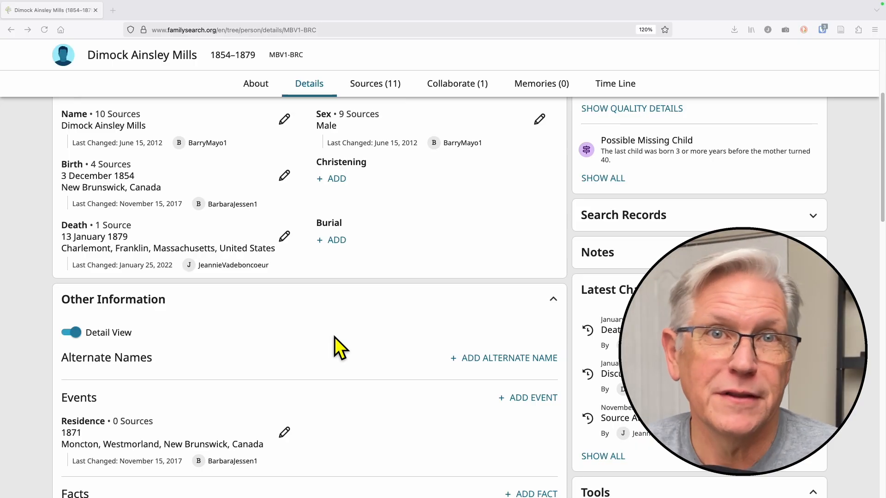
pyautogui.scroll(4, 365, 308)
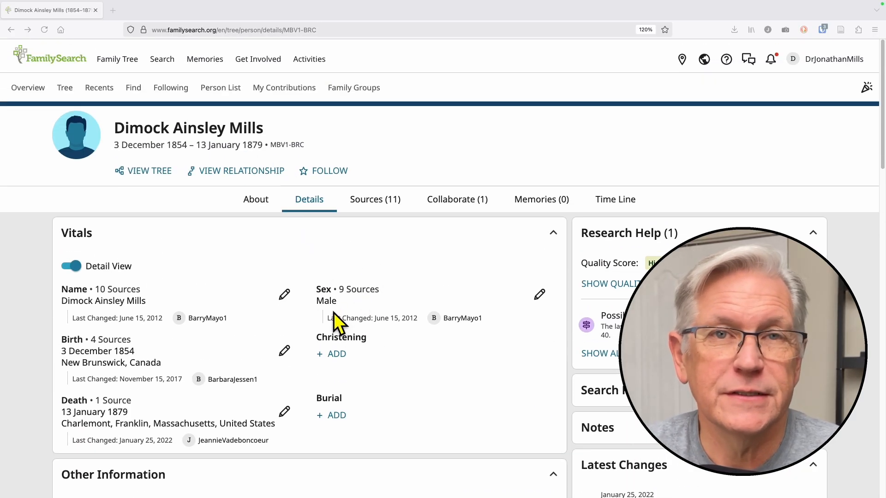
pyautogui.scroll(-5, 333, 319)
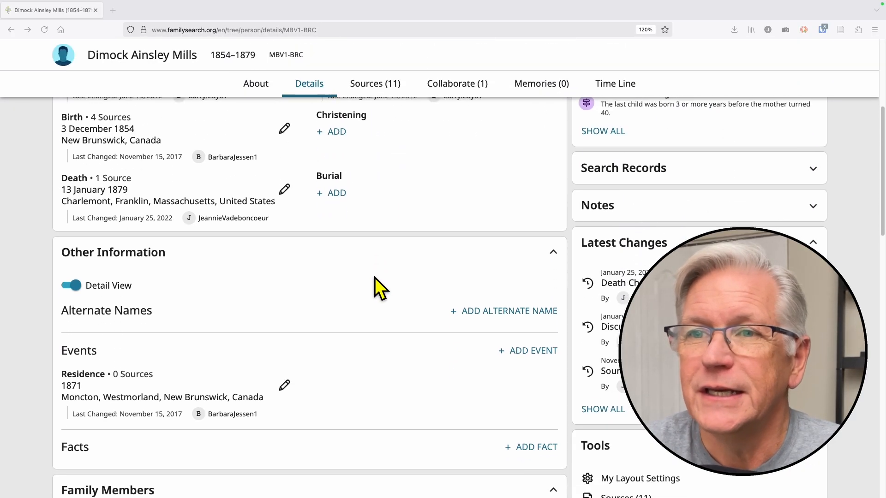
pyautogui.scroll(-2, 375, 278)
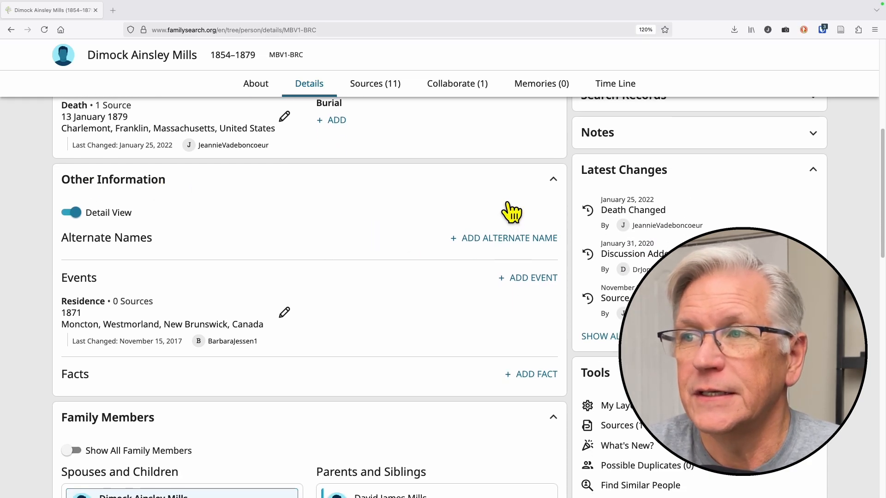
pyautogui.click(505, 238)
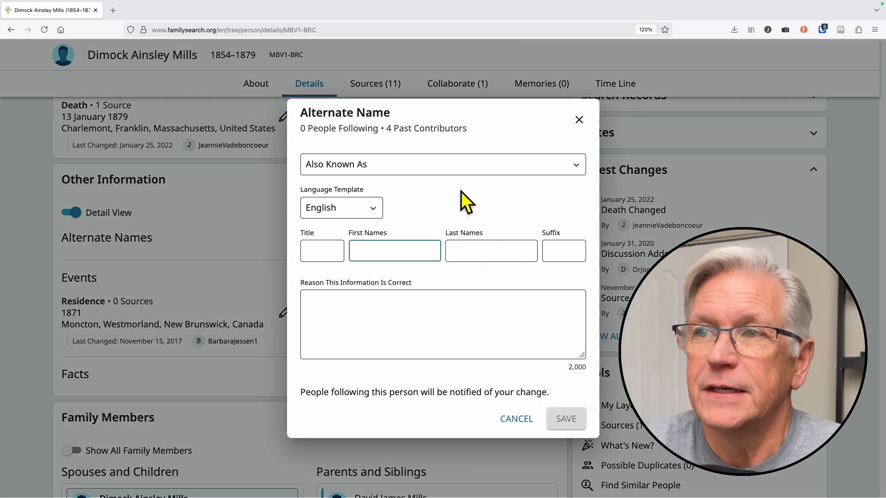
pyautogui.click(391, 167)
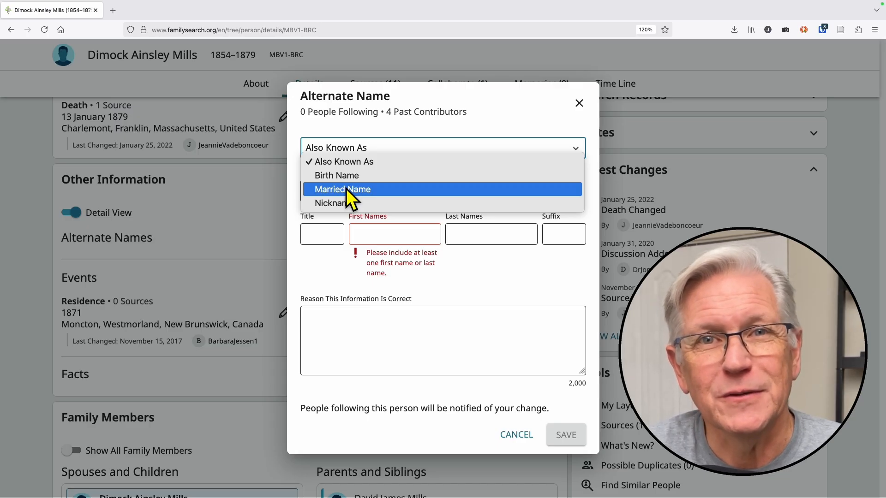
pyautogui.click(338, 267)
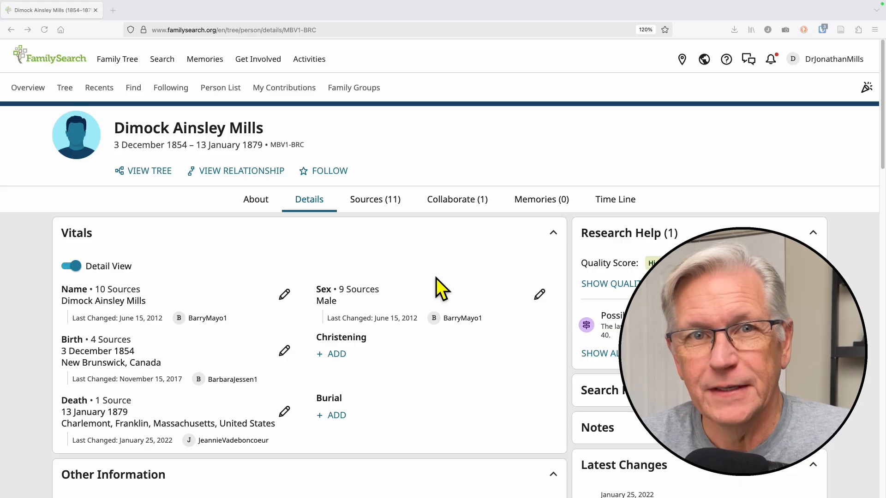
# Open the person's sources and look through the attached records for the different name spellings.
pyautogui.click(375, 201)
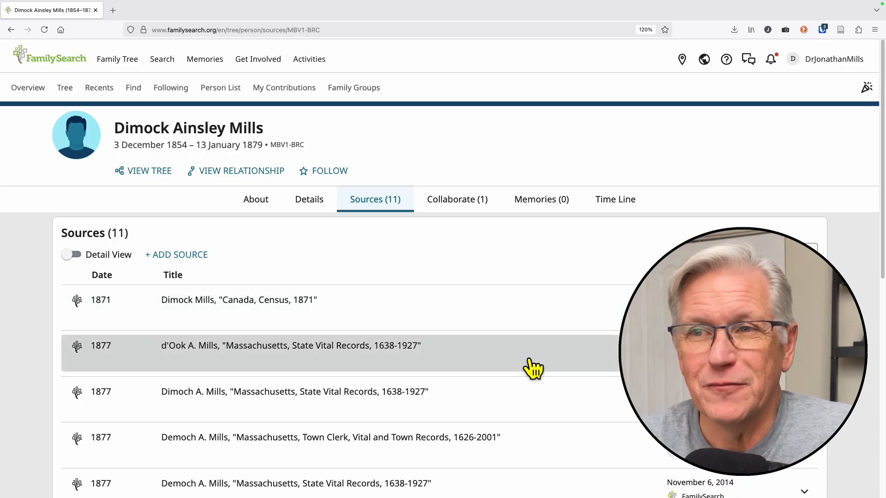
pyautogui.scroll(-3, 531, 366)
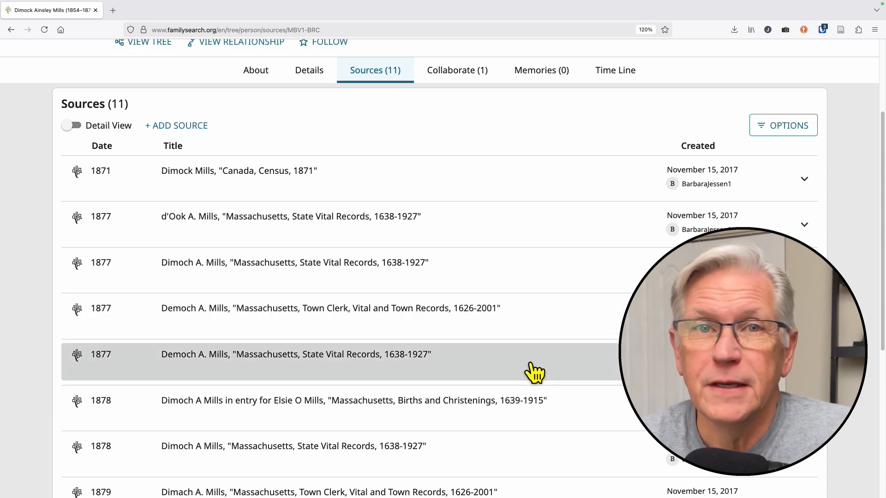
pyautogui.scroll(-1, 530, 369)
pyautogui.scroll(-1, 526, 365)
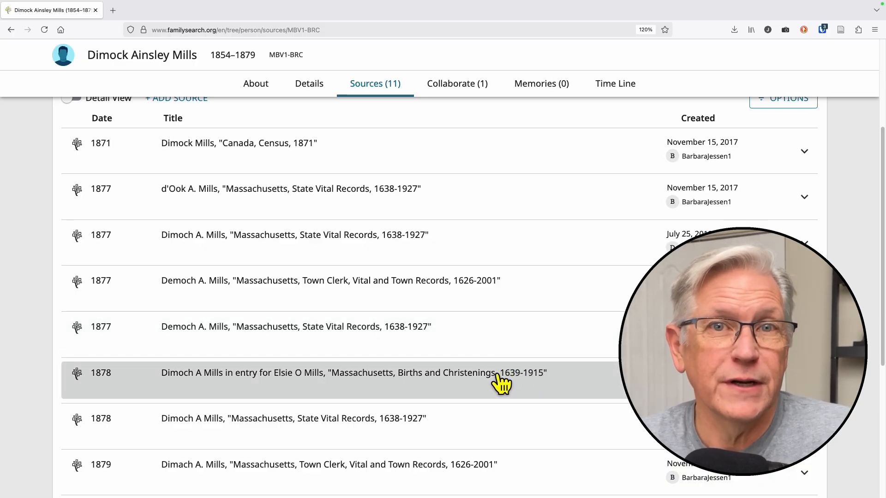
pyautogui.scroll(3, 521, 376)
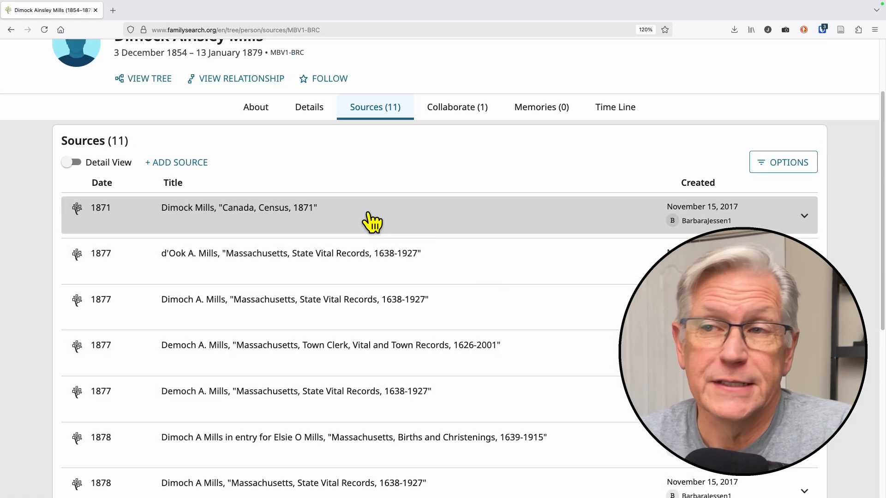
pyautogui.scroll(1, 372, 222)
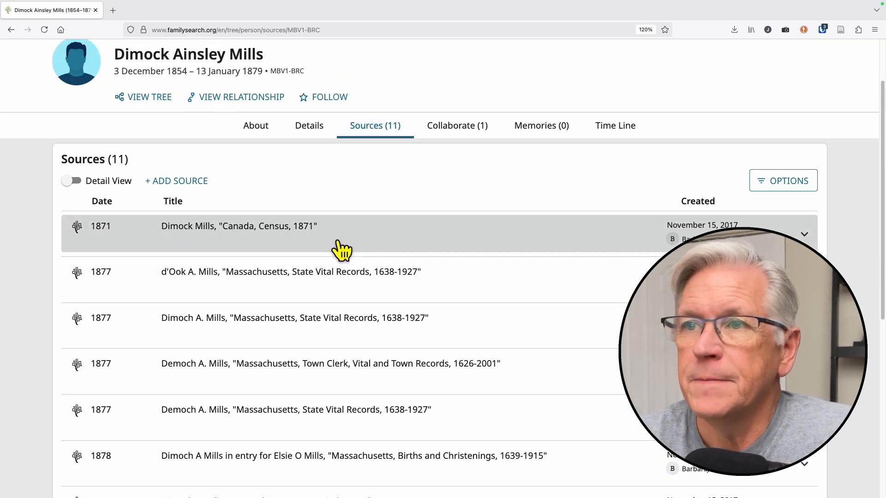
# Expand the "Canada, Census, 1871" source, review its indexed information and open the original document.
pyautogui.click(489, 244)
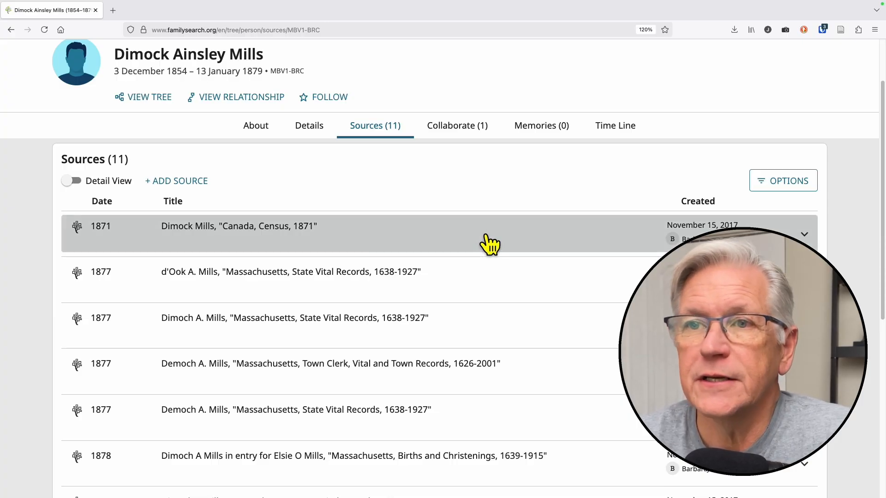
pyautogui.scroll(-3, 492, 254)
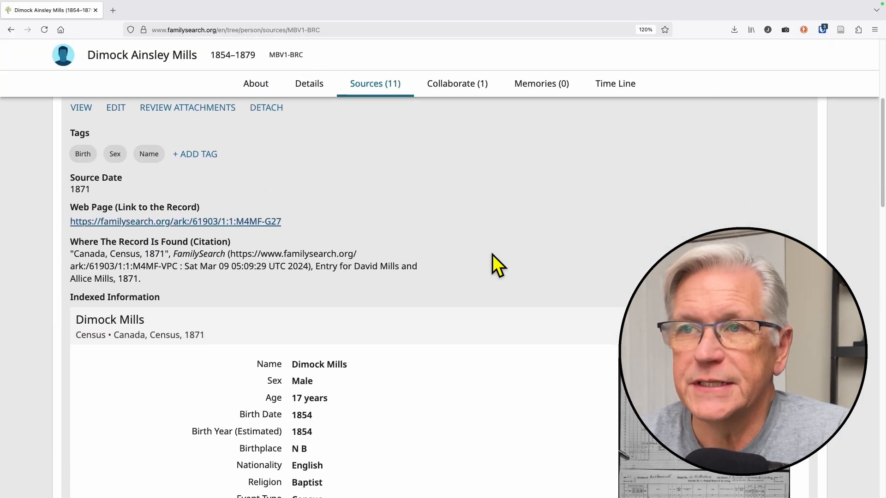
pyautogui.scroll(-5, 492, 255)
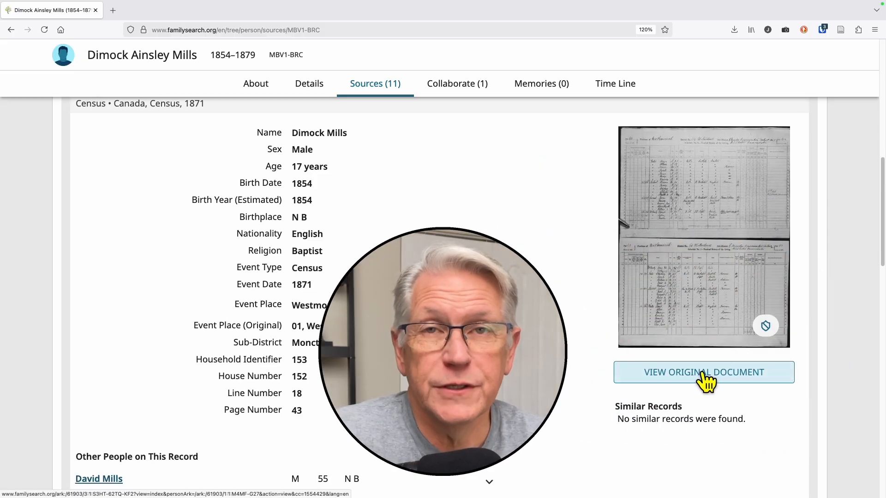
pyautogui.click(703, 374)
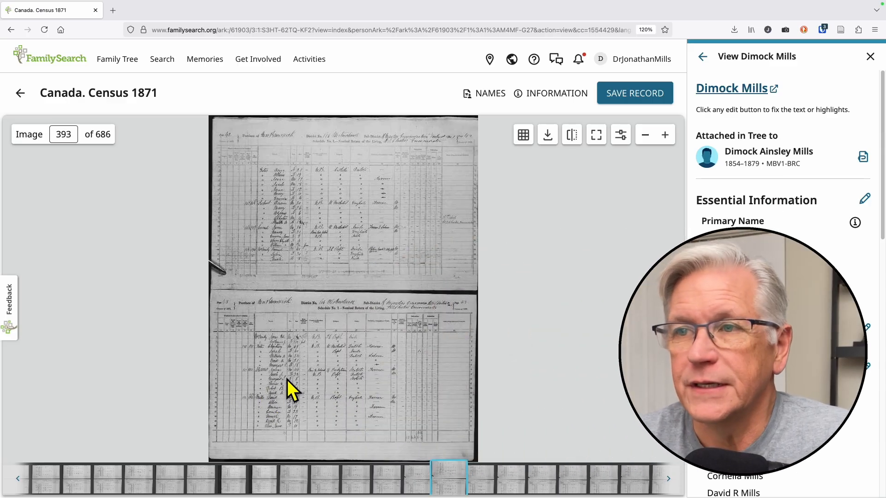
# Enlarge the lower census page on image 393 and examine the handwriting in its last household and the entries above.
pyautogui.scroll(3, 266, 410)
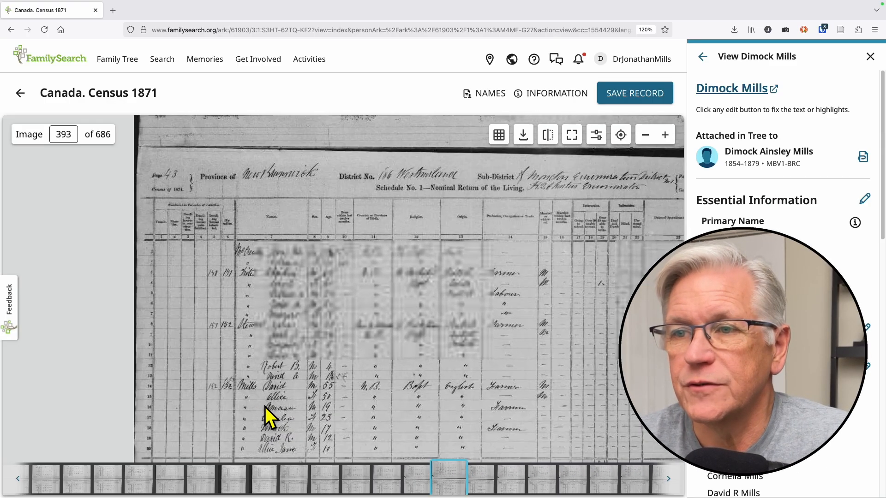
pyautogui.scroll(5, 228, 402)
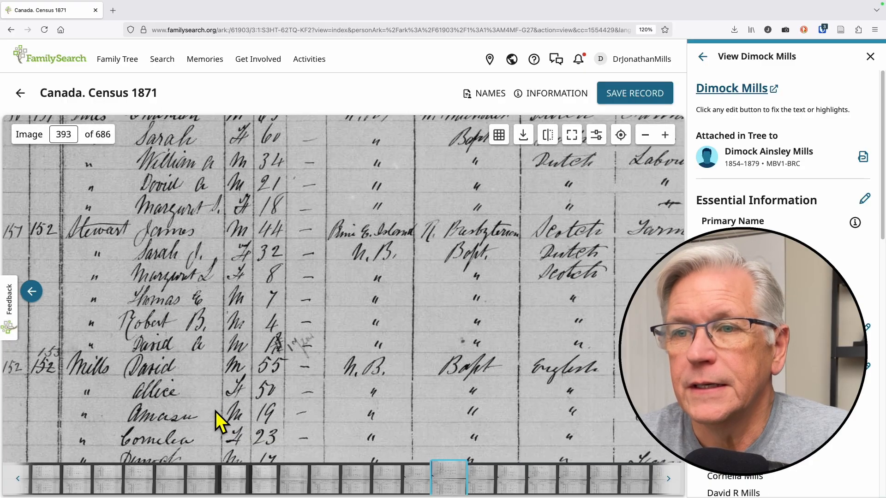
pyautogui.moveTo(215, 411); pyautogui.dragTo(344, 330)
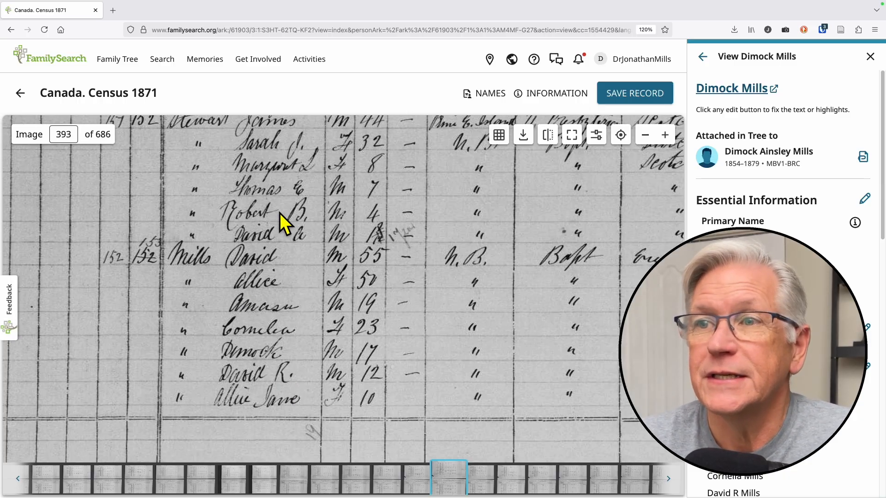
pyautogui.moveTo(324, 229); pyautogui.dragTo(309, 341)
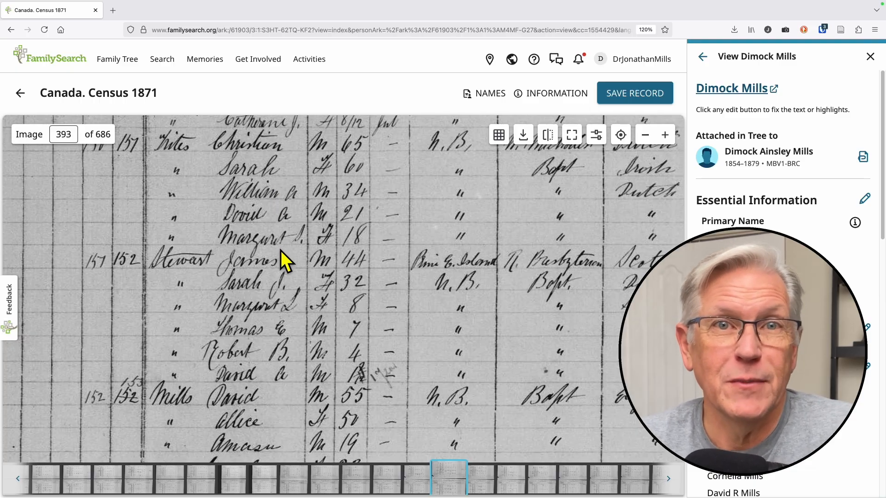
pyautogui.moveTo(267, 297); pyautogui.dragTo(275, 166)
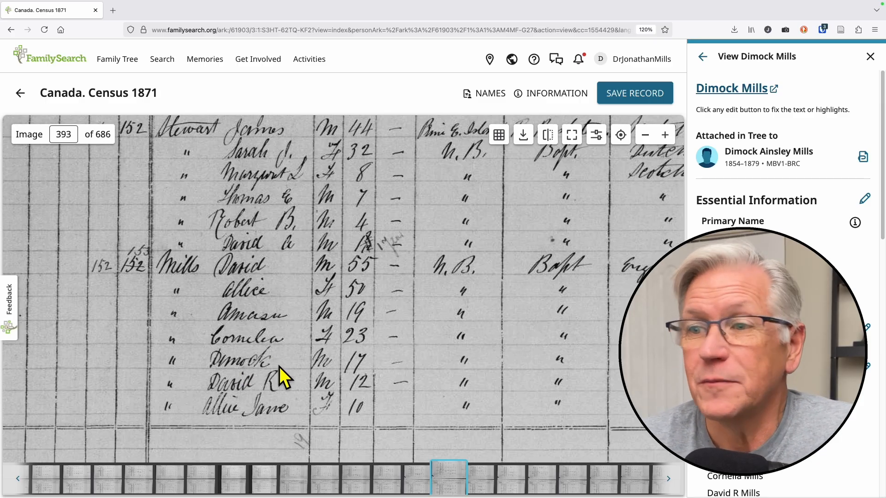
# Go to image 394 of the 1871 census and examine the handwritten entries at the bottom of the page.
pyautogui.click(483, 485)
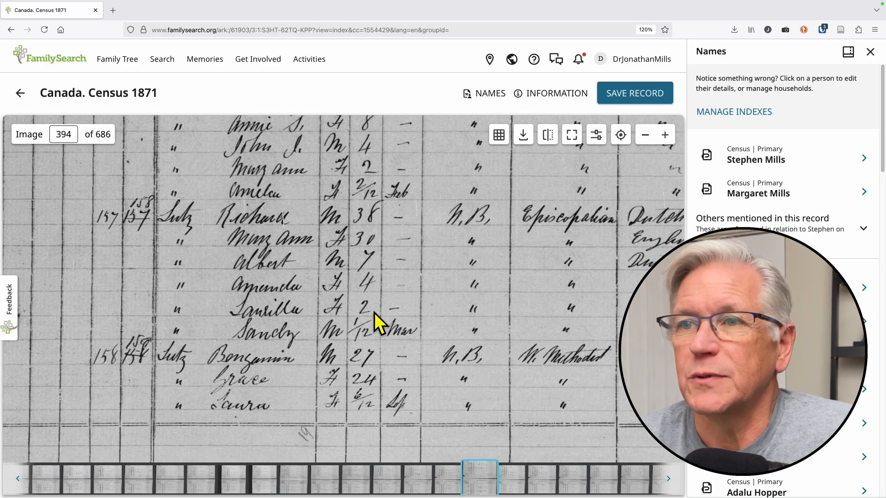
pyautogui.moveTo(310, 345); pyautogui.dragTo(310, 283)
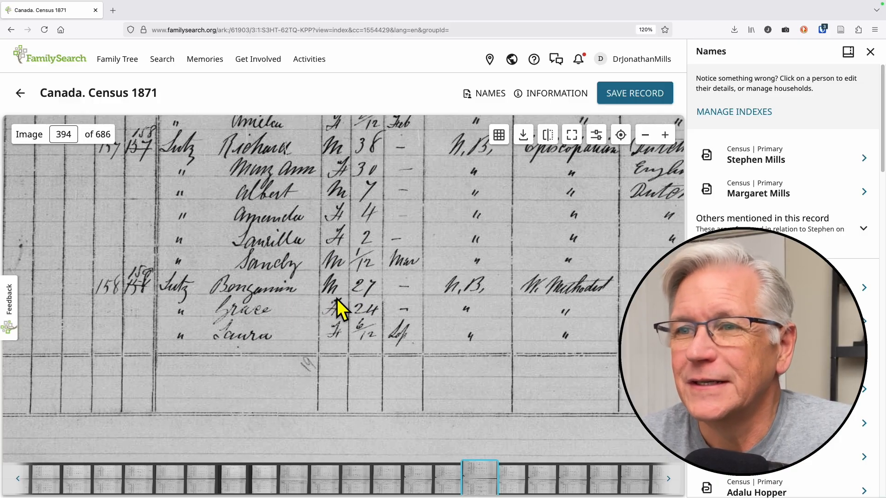
# Examine the entries further up on image 394 of the 1871 census, and collapse that census source in the person's source list.
pyautogui.moveTo(337, 300); pyautogui.dragTo(339, 408)
pyautogui.moveTo(344, 217); pyautogui.dragTo(354, 257)
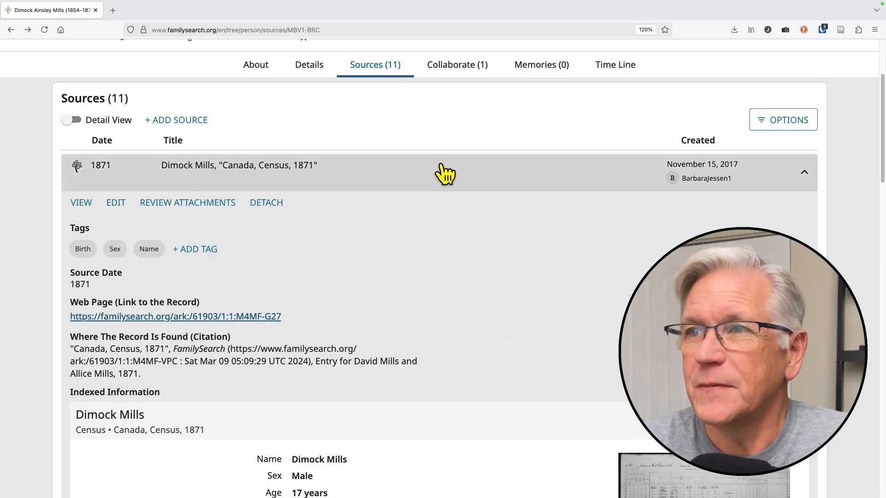
pyautogui.click(441, 171)
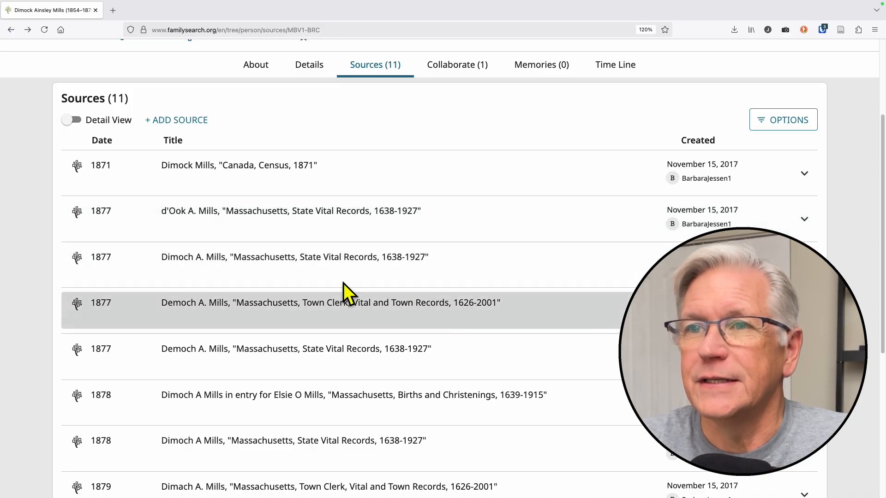
# Expand the first 1877 "Massachusetts, State Vital Records, 1638-1927" source, review its indexed information and try to edit it there.
pyautogui.click(251, 222)
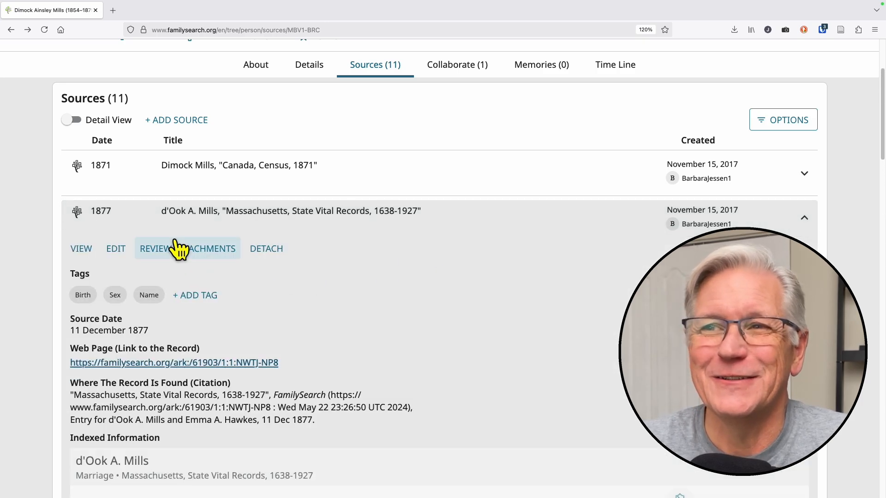
pyautogui.scroll(-8, 480, 295)
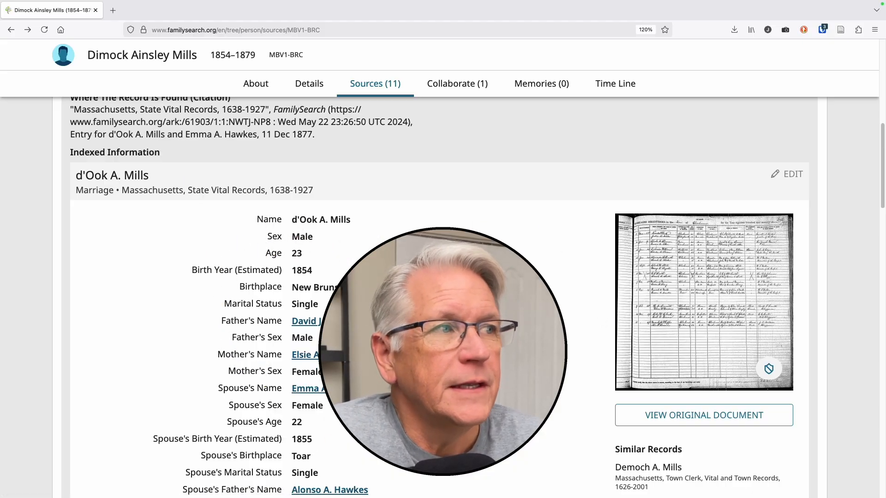
pyautogui.click(788, 179)
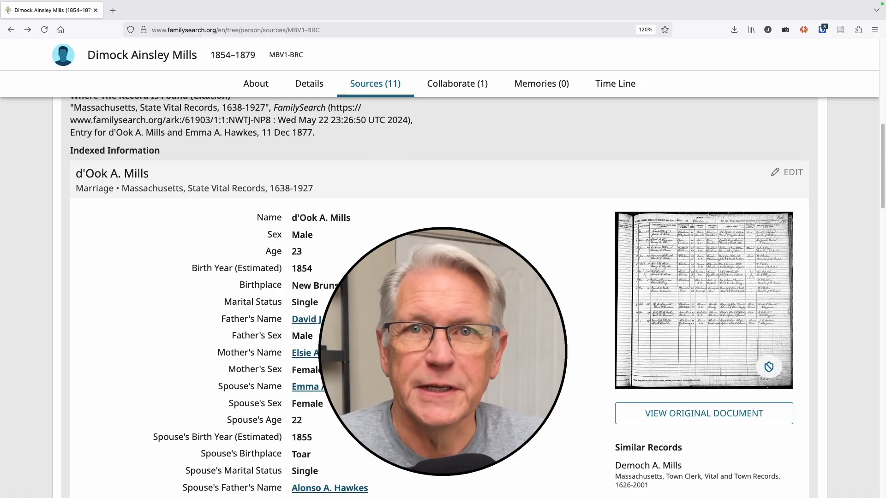
pyautogui.scroll(2, 564, 320)
pyautogui.scroll(2, 563, 320)
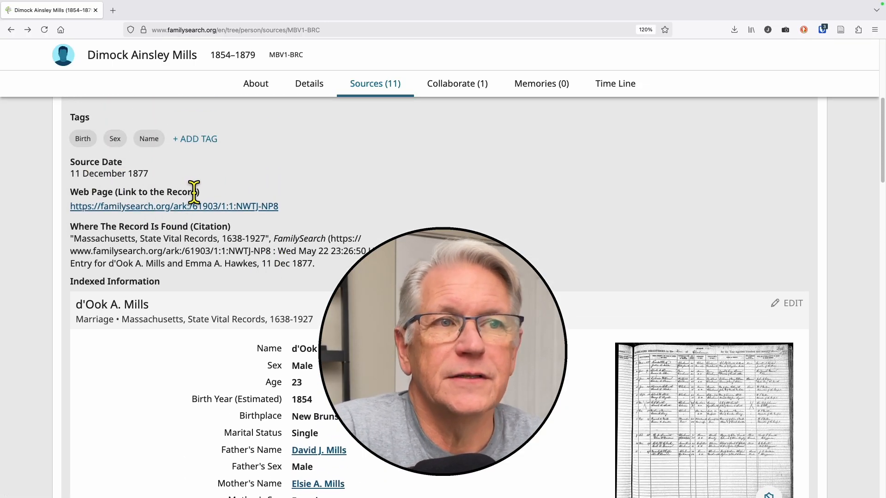
# Open the 1877 source's linked marriage record, try to edit it and review its indexed details.
pyautogui.click(182, 207)
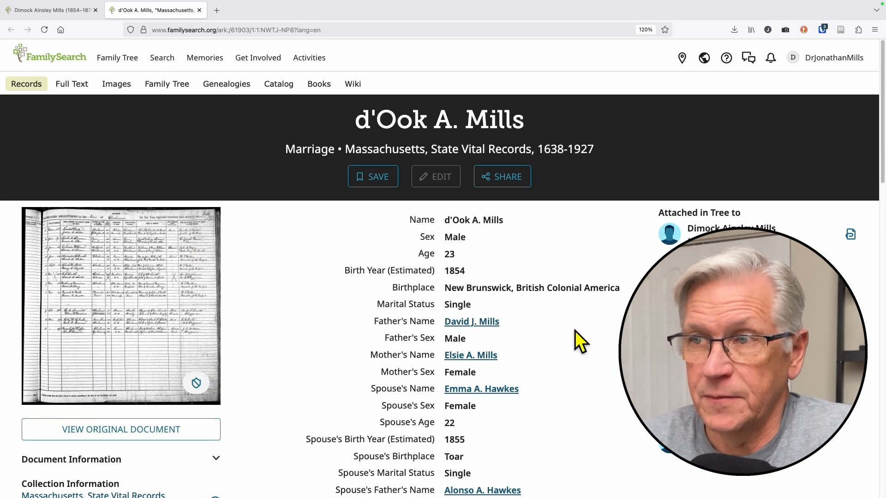
pyautogui.scroll(-1, 540, 306)
pyautogui.scroll(1, 545, 314)
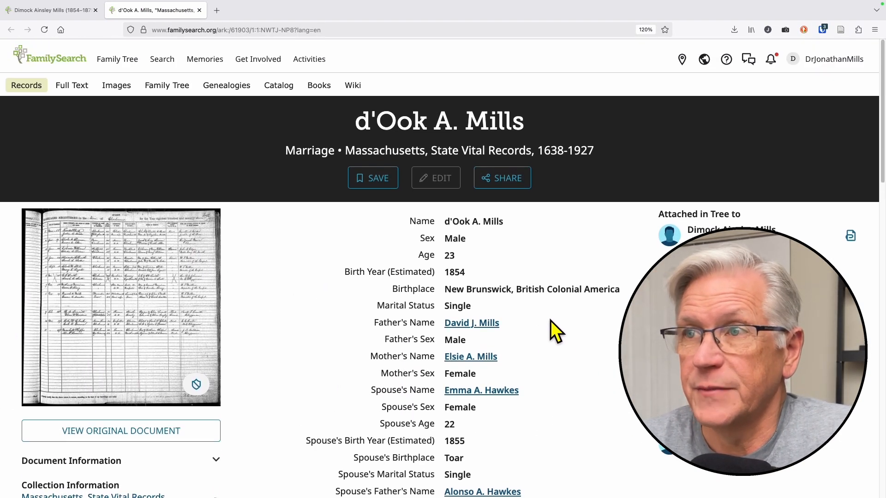
pyautogui.click(442, 178)
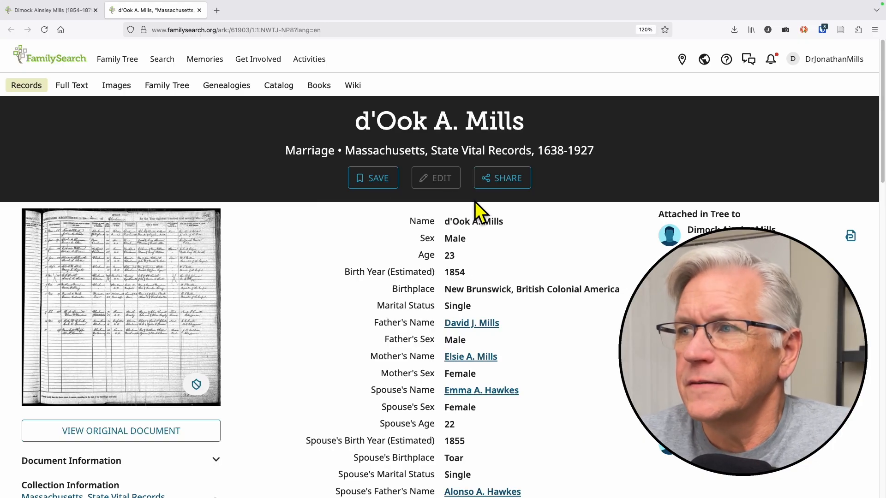
pyautogui.scroll(-5, 549, 314)
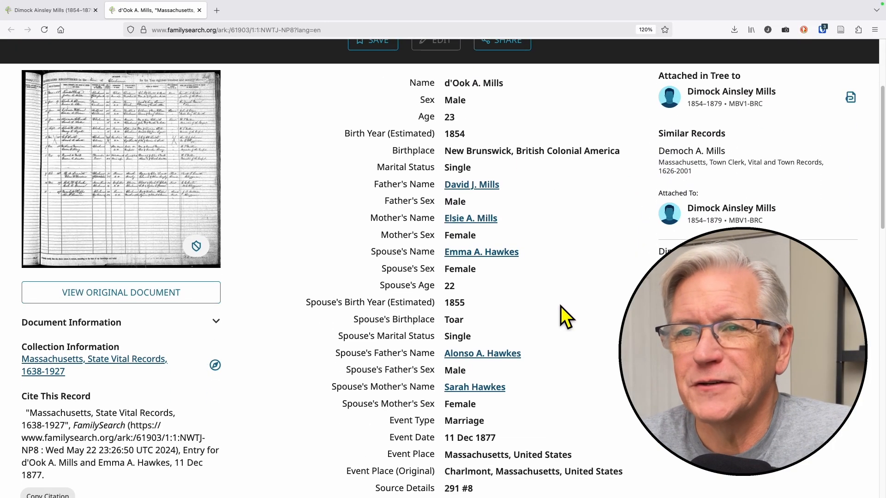
# Open the original 1877 marriage register and enlarge the couple's December entry on image 147 to examine the handwritten groom's name.
pyautogui.click(118, 297)
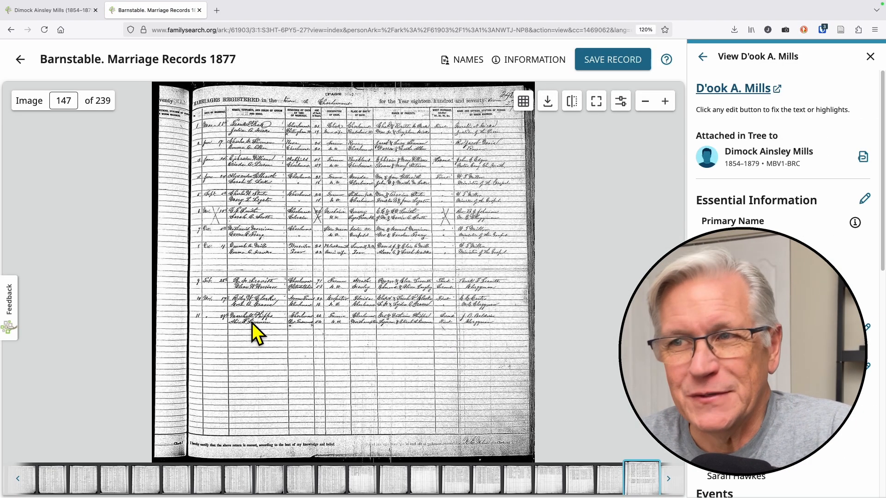
pyautogui.scroll(10, 245, 256)
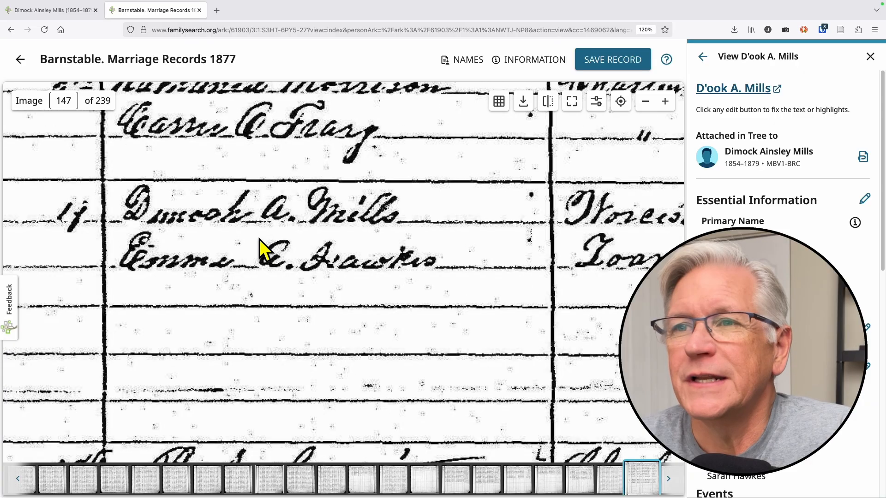
pyautogui.scroll(-2, 249, 241)
pyautogui.moveTo(239, 241); pyautogui.dragTo(304, 354)
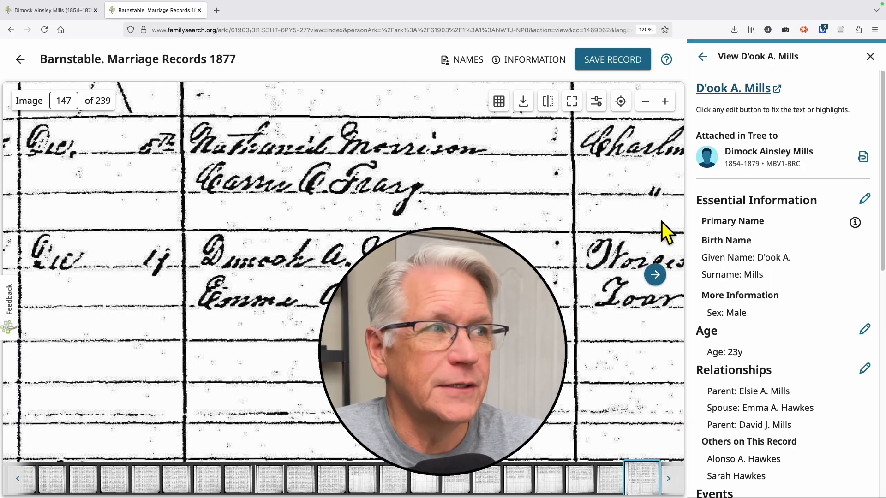
# Edit the marriage record's essential information and correct the groom's first name to match the register, keeping the middle initial.
pyautogui.click(866, 200)
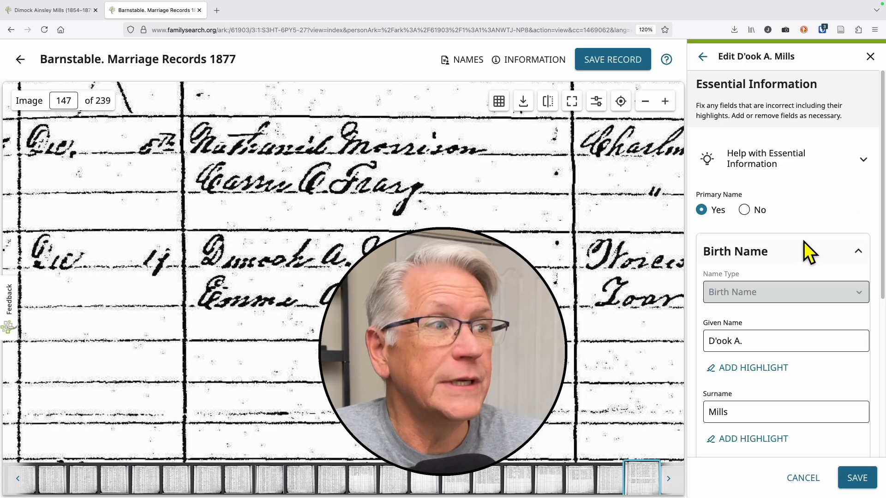
pyautogui.scroll(-1, 816, 204)
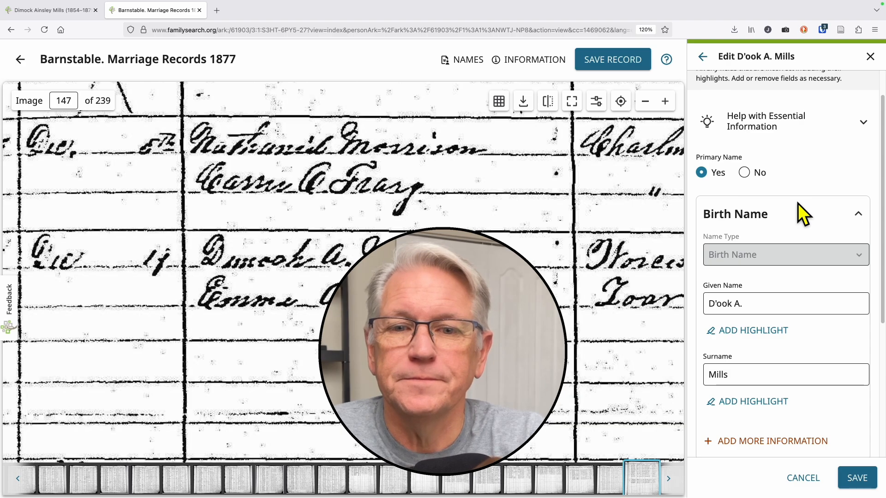
pyautogui.scroll(-1, 803, 240)
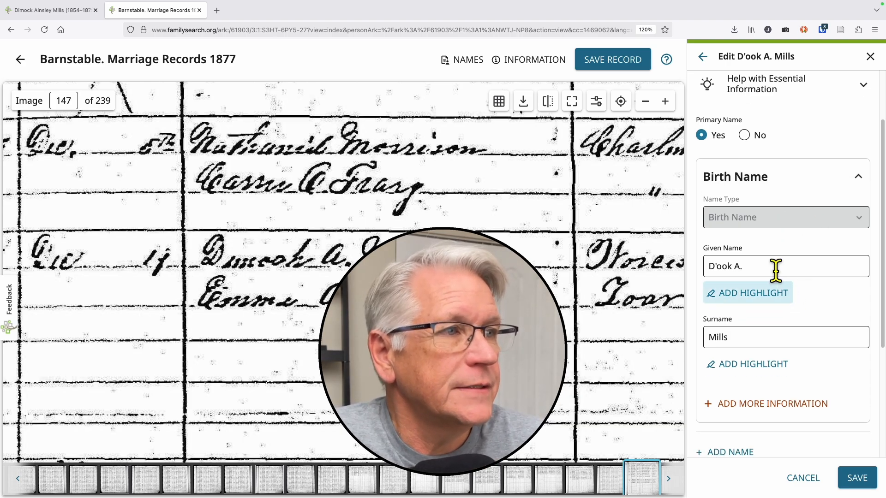
pyautogui.click(731, 267)
pyautogui.press('BackSpace')
pyautogui.press('BackSpace')
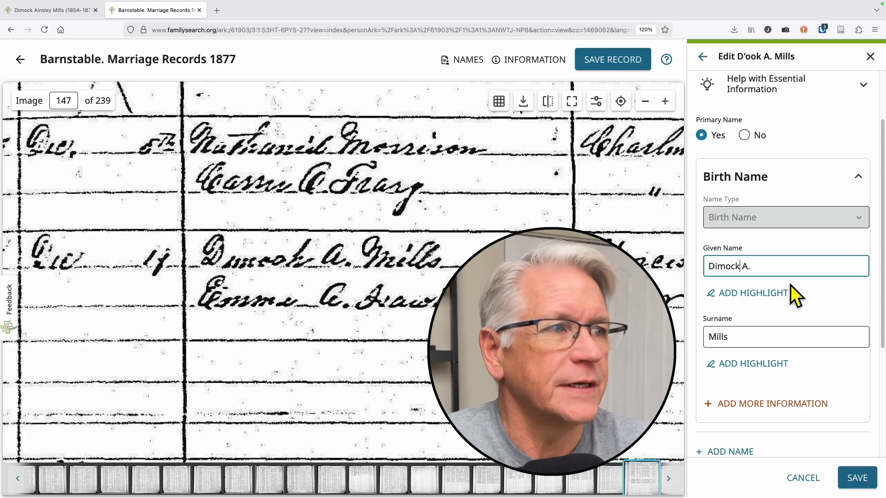
# Attach a highlight covering the groom's whole handwritten first name to the given name, and save the index correction.
pyautogui.click(738, 299)
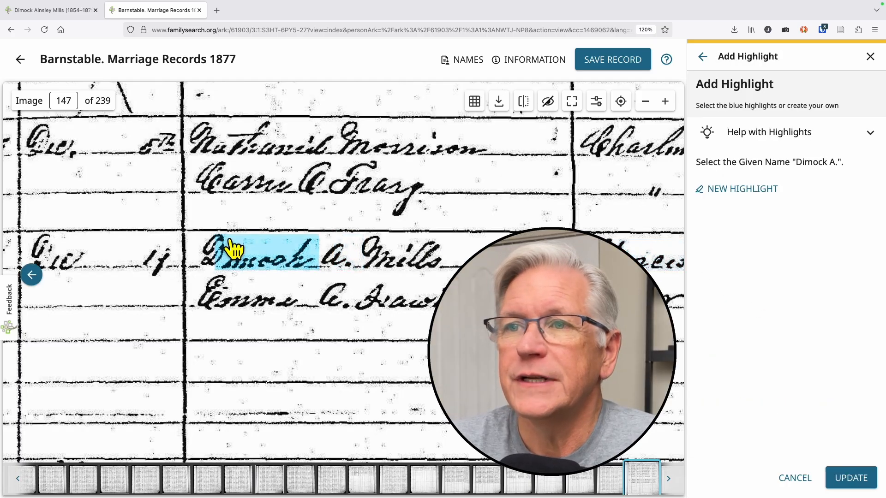
pyautogui.moveTo(208, 245); pyautogui.dragTo(217, 250)
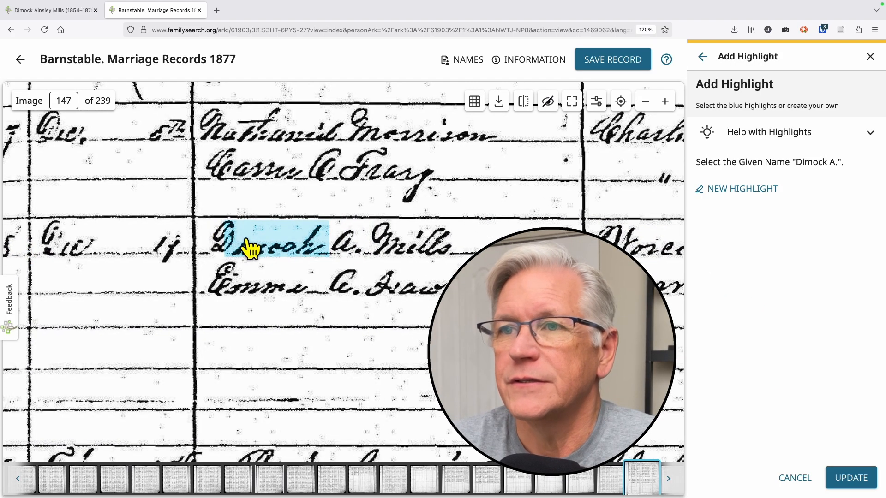
pyautogui.click(265, 251)
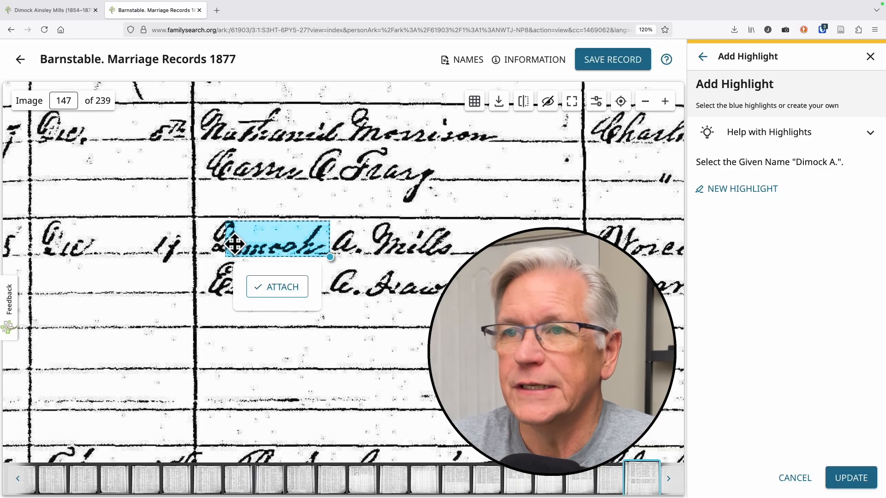
pyautogui.moveTo(223, 233); pyautogui.dragTo(206, 240)
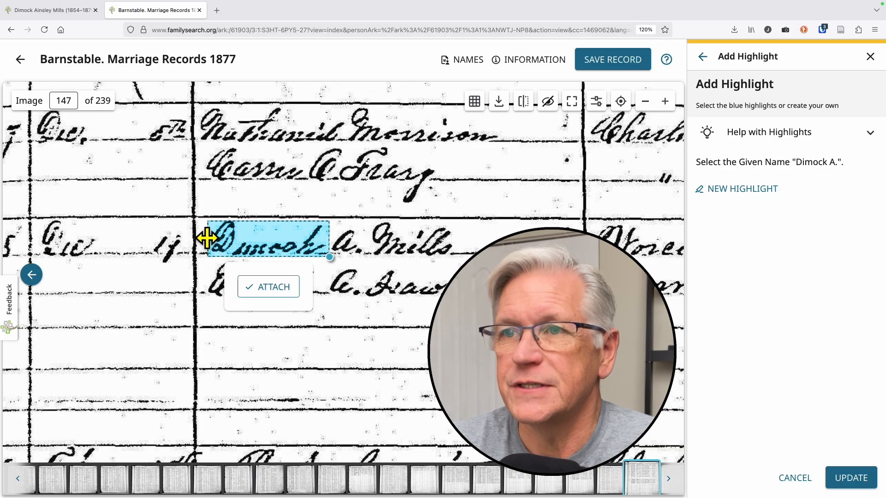
pyautogui.click(271, 290)
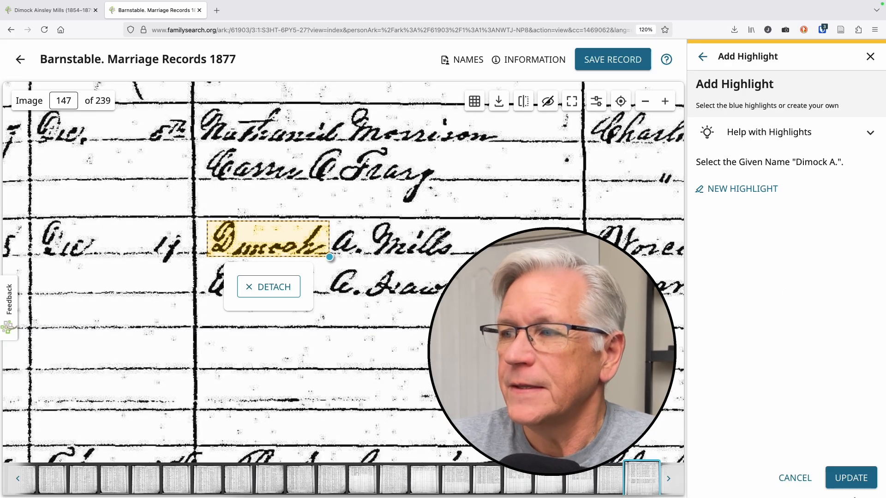
pyautogui.click(855, 478)
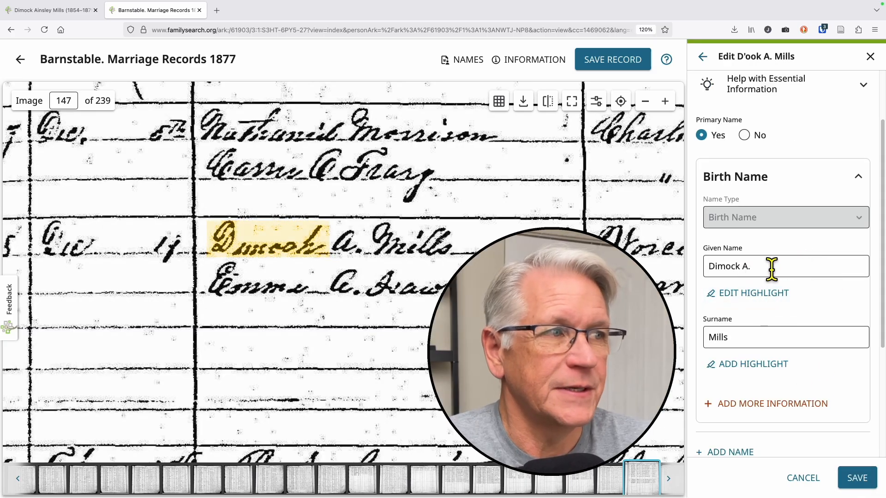
pyautogui.click(857, 482)
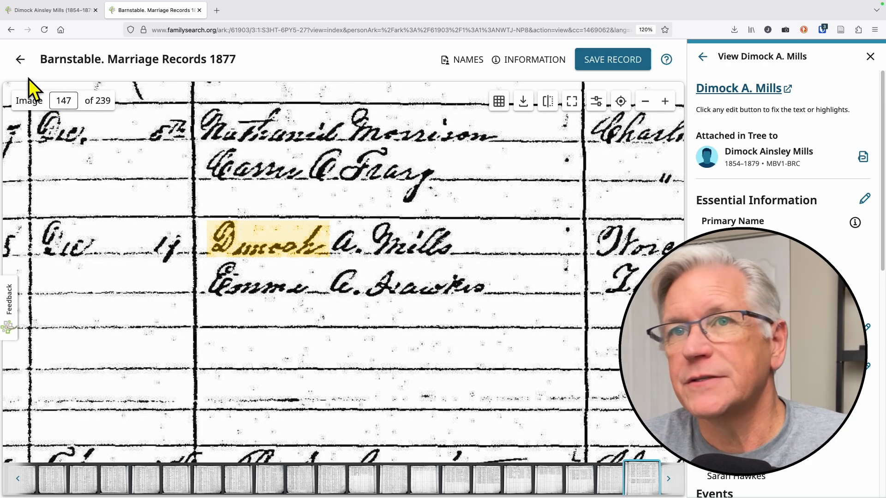
# Return to the person's source list and reload it to update the 1877 marriage source.
pyautogui.click(11, 29)
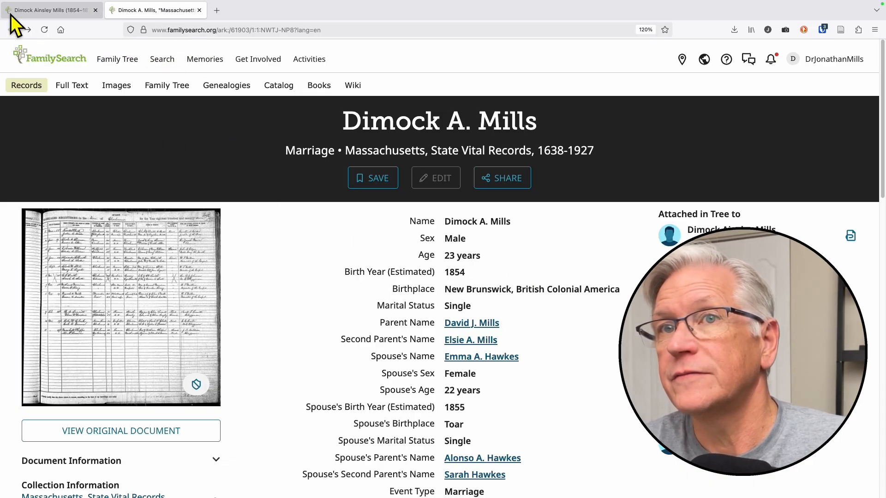
pyautogui.click(48, 10)
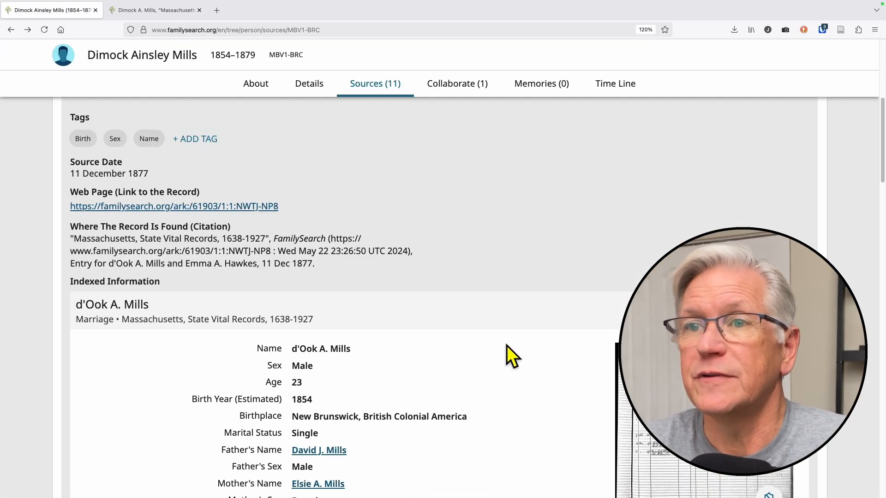
pyautogui.scroll(3, 528, 339)
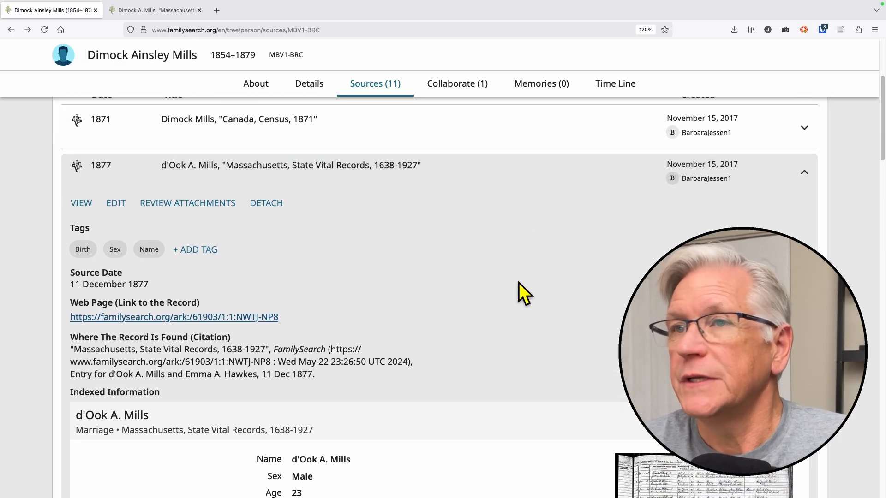
pyautogui.scroll(4, 395, 214)
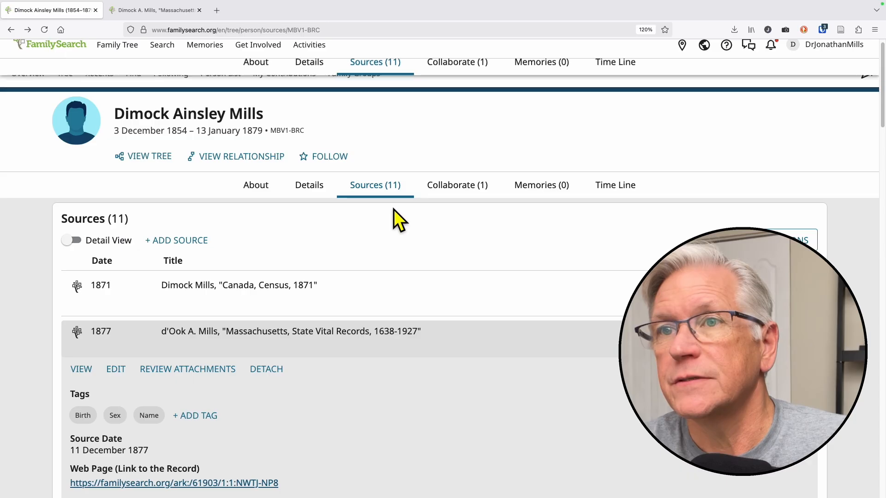
pyautogui.click(44, 30)
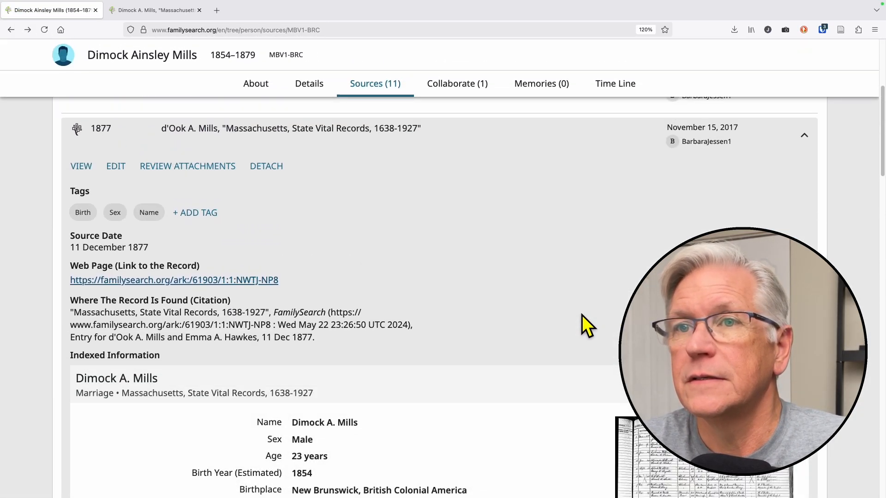
# Compare the 1877 marriage source's title and citation with its indexed information.
pyautogui.scroll(2, 583, 315)
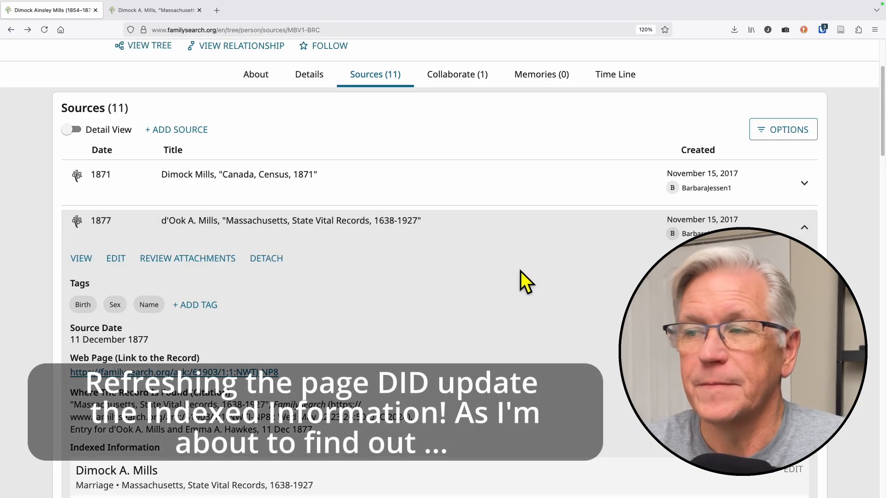
pyautogui.scroll(-3, 510, 326)
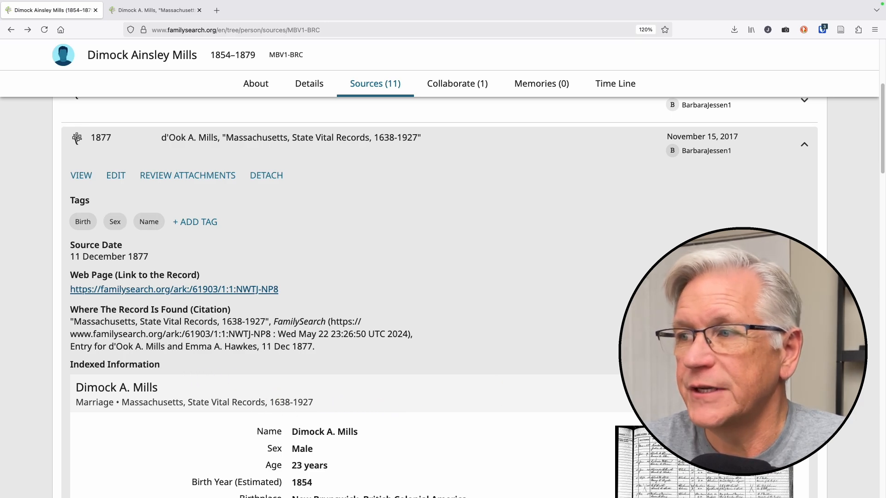
pyautogui.scroll(-4, 356, 419)
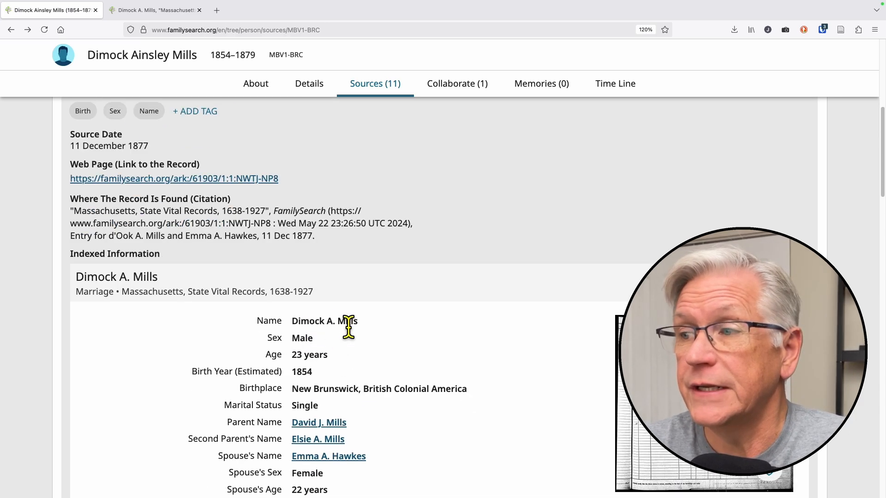
pyautogui.scroll(4, 509, 344)
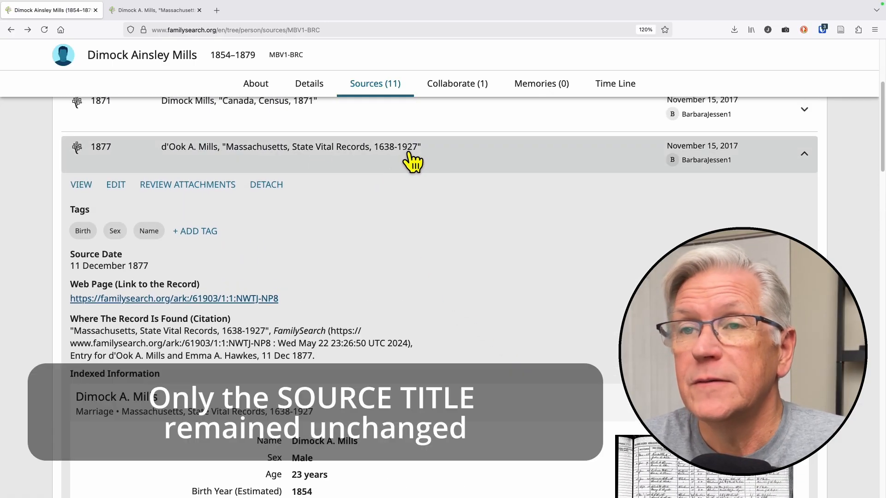
# Edit the 1877 marriage source's title, replacing only the misindexed first name with the corrected spelling and keeping the collection name.
pyautogui.click(115, 185)
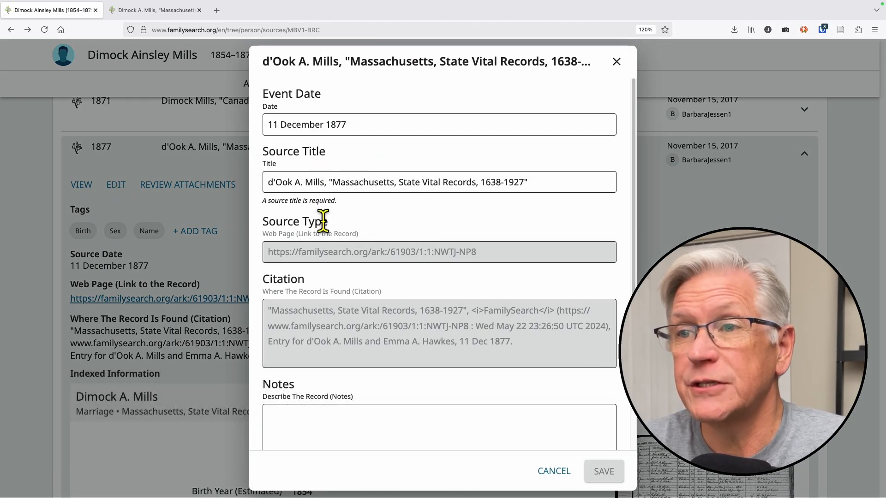
pyautogui.click(294, 182)
pyautogui.press('BackSpace')
pyautogui.press('BackSpace')
pyautogui.press('BackSpace')
pyautogui.press('BackSpace')
pyautogui.press('BackSpace')
pyautogui.press('BackSpace')
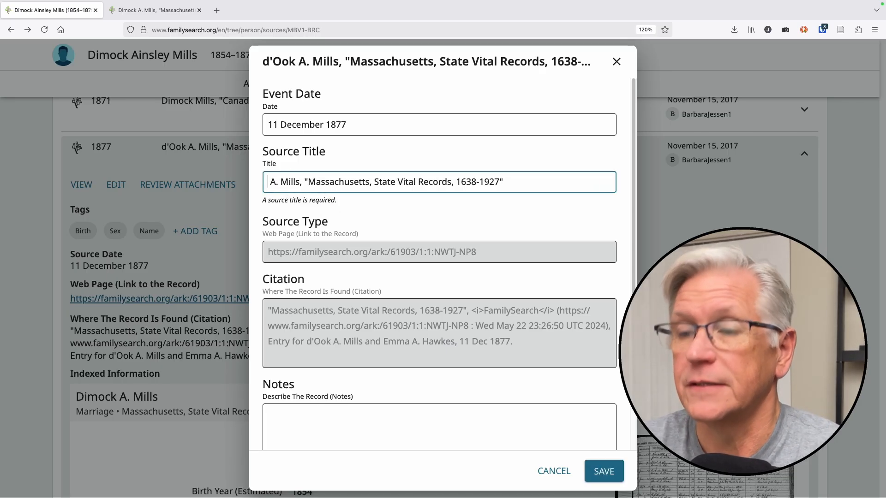
pyautogui.write('Dimock')
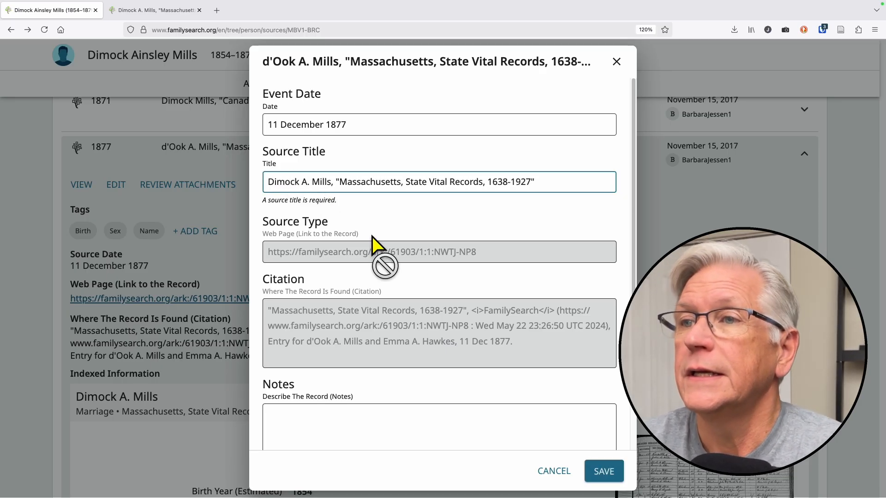
# Give as reason that the first name was transcribed incorrectly and this spelling is based on the 1871 Canada Census, and save the source.
pyautogui.scroll(-3, 465, 321)
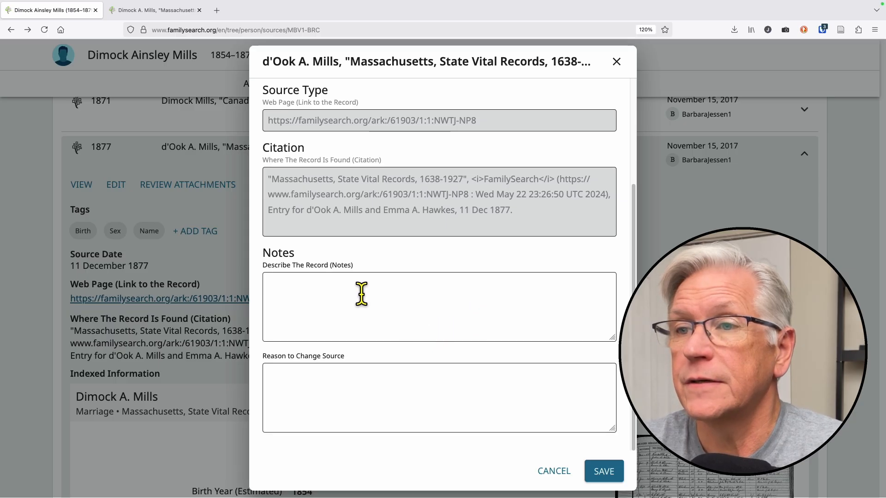
pyautogui.click(346, 371)
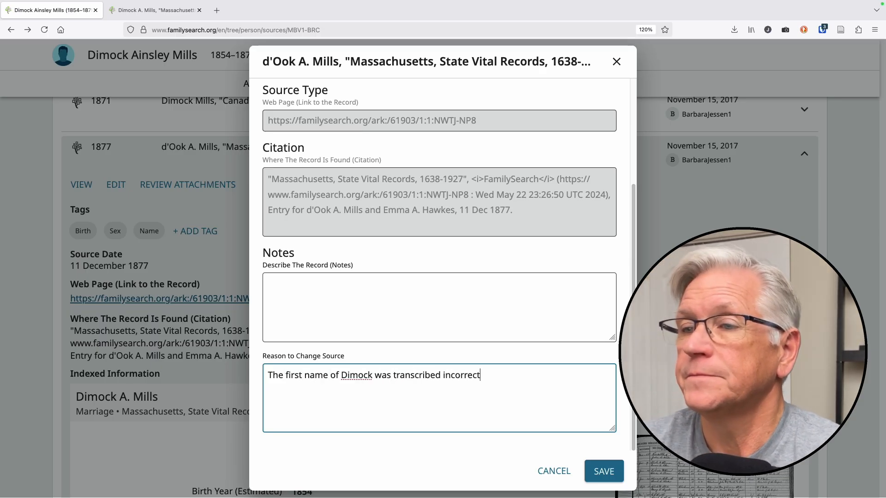
pyautogui.write('pelling is based on the 1871 Canada Census.')
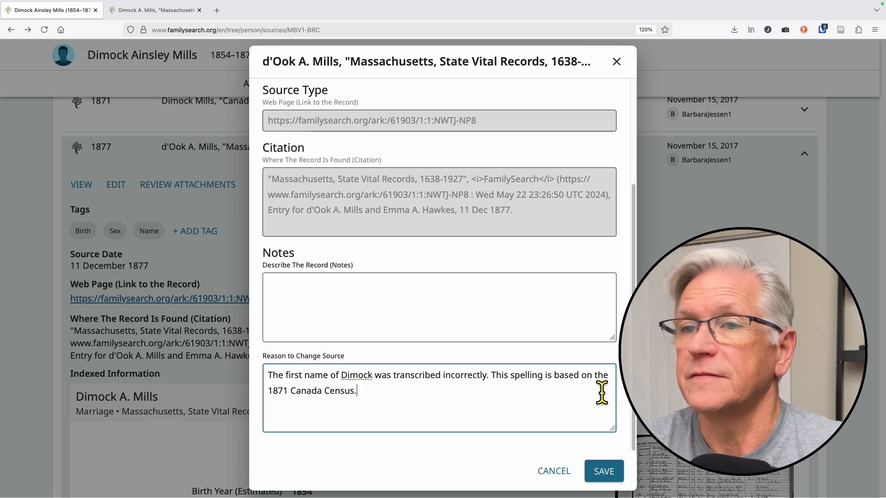
pyautogui.click(603, 472)
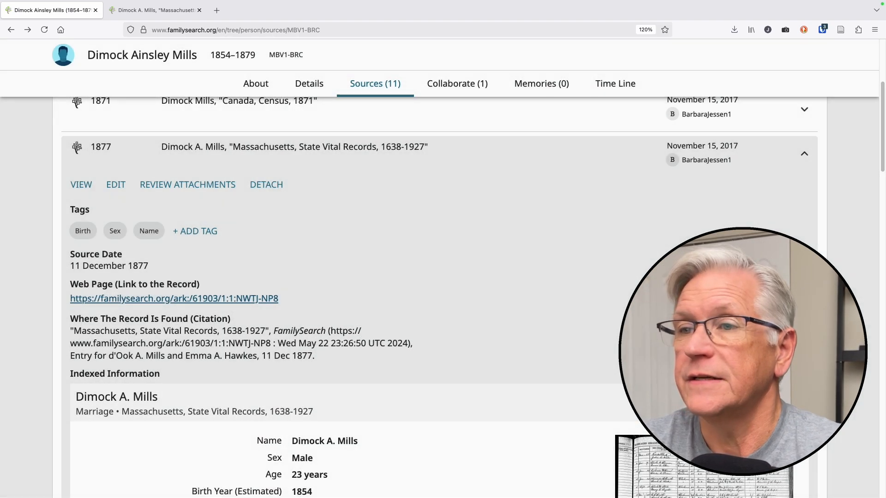
# Check the updated 1877 source and review the remaining source titles through 1896 for name spelling variants.
pyautogui.scroll(1, 556, 334)
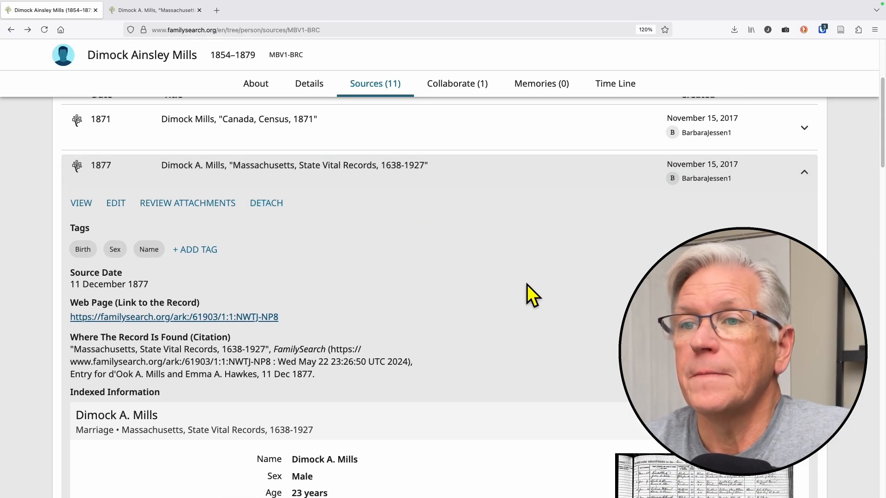
pyautogui.scroll(-3, 527, 284)
pyautogui.scroll(-2, 375, 353)
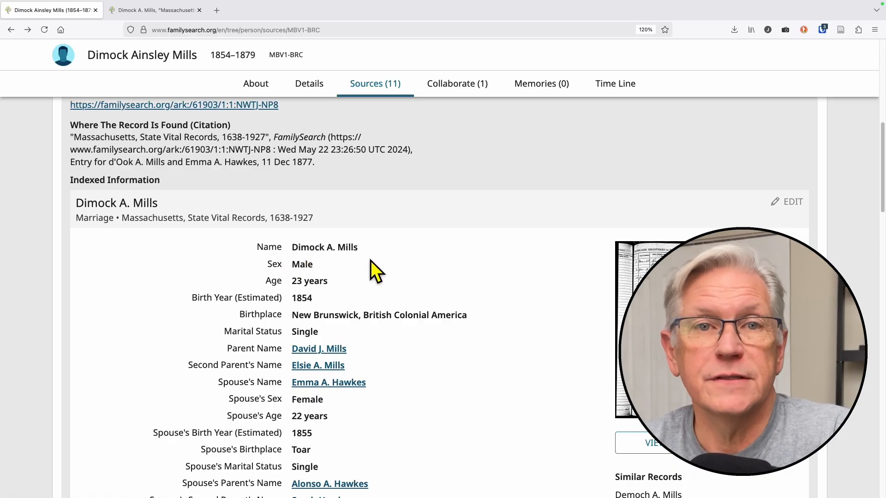
pyautogui.scroll(10, 462, 258)
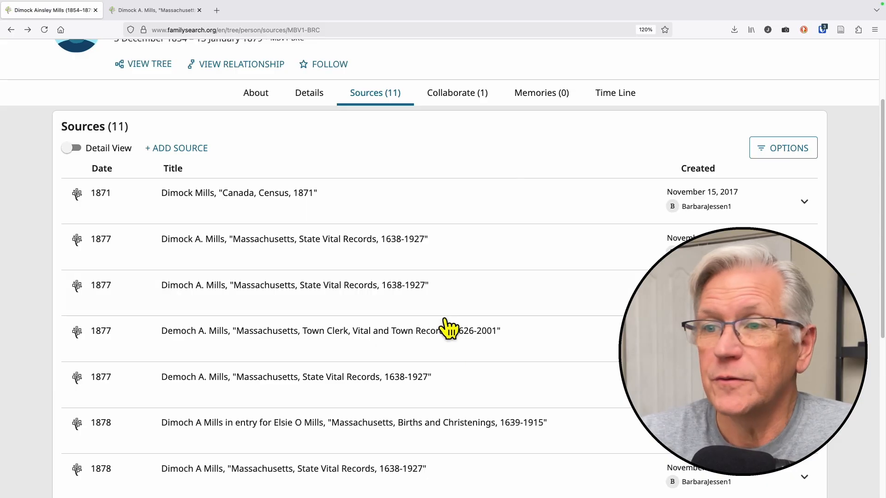
pyautogui.scroll(-6, 462, 351)
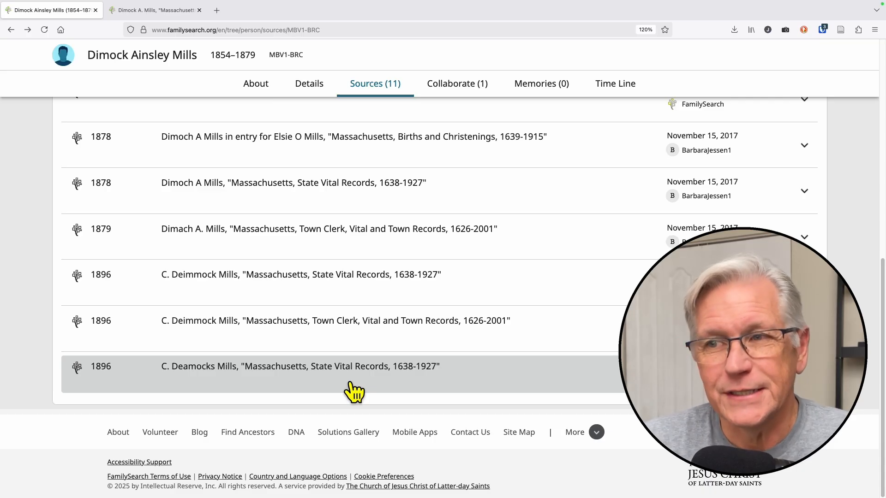
# Expand the 1896 "Massachusetts, Town Clerk, Vital and Town Records, 1626-2001" source and examine its indexed information and editing availability.
pyautogui.click(293, 332)
pyautogui.scroll(-10, 424, 365)
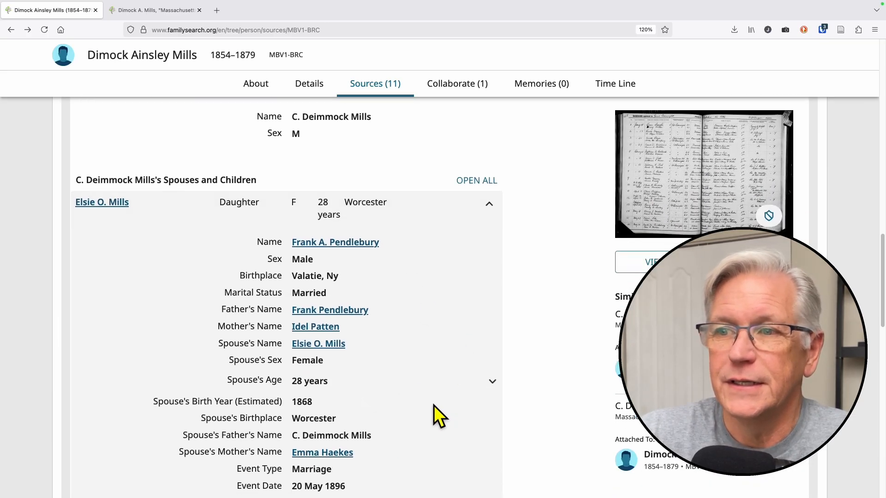
pyautogui.scroll(-1, 425, 443)
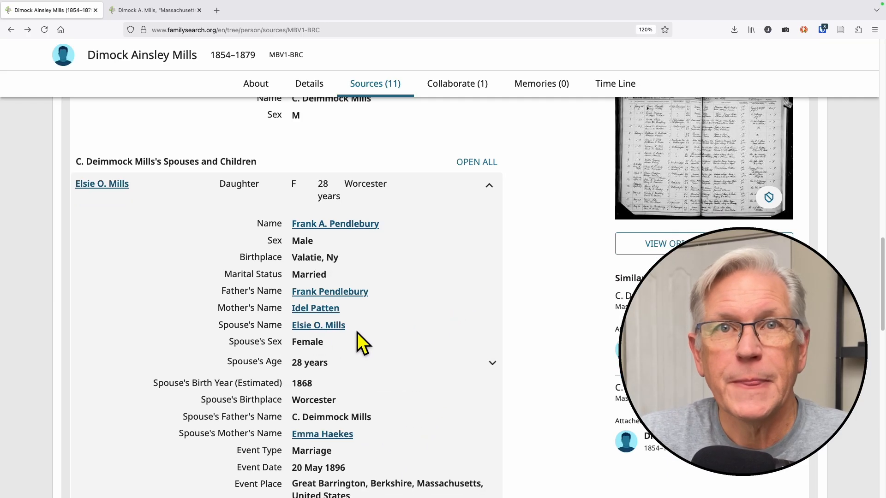
pyautogui.scroll(3, 539, 294)
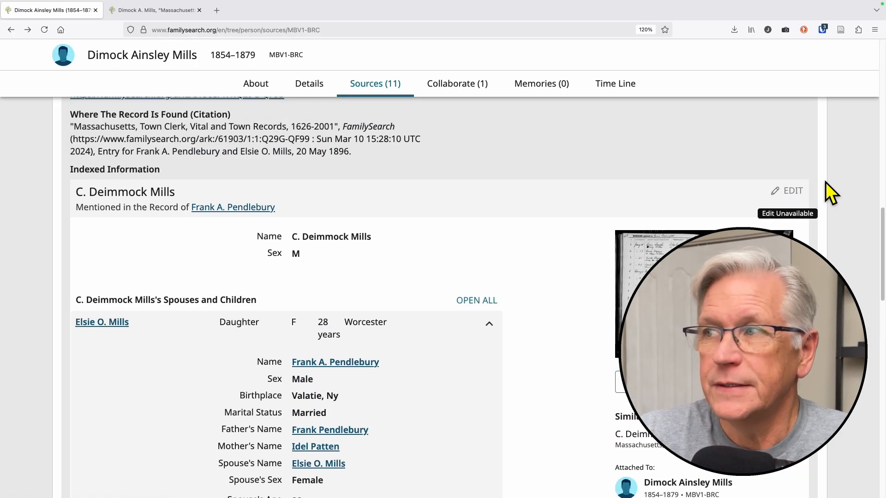
pyautogui.scroll(2, 540, 299)
pyautogui.scroll(2, 531, 299)
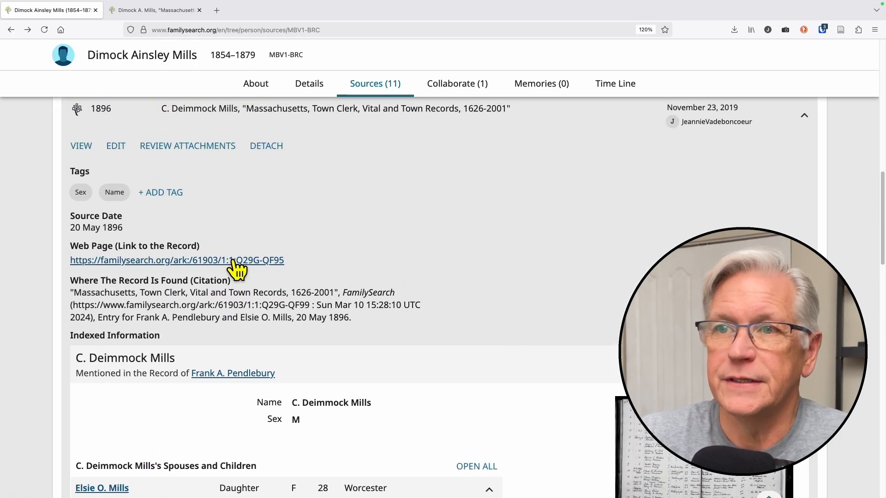
# Open the 1896 record's original document and follow the 20 May marriage row across to the parents' names.
pyautogui.click(238, 257)
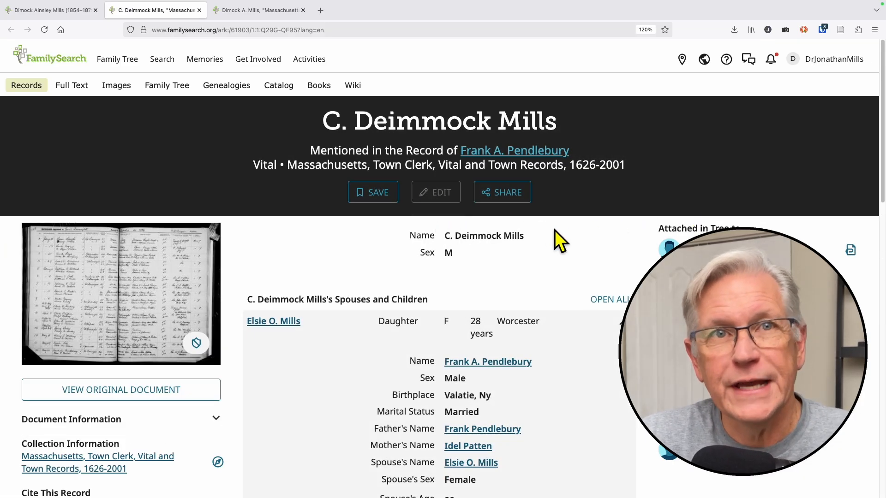
pyautogui.click(152, 391)
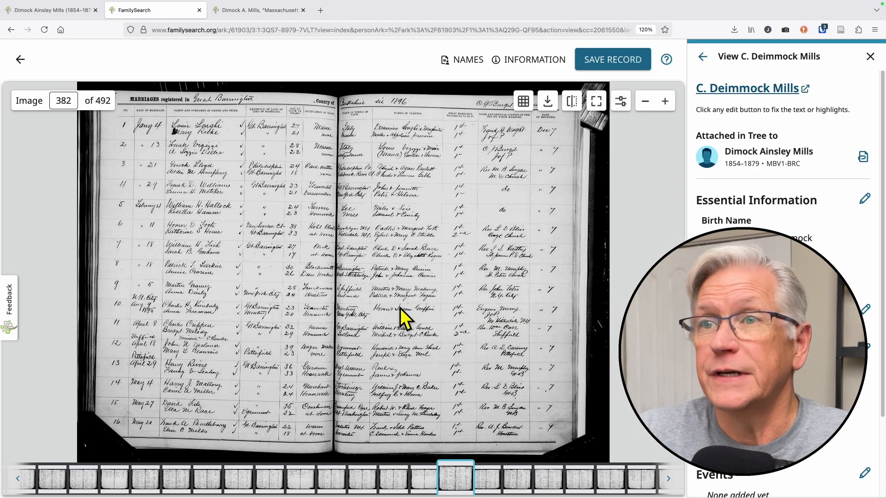
pyautogui.scroll(5, 189, 424)
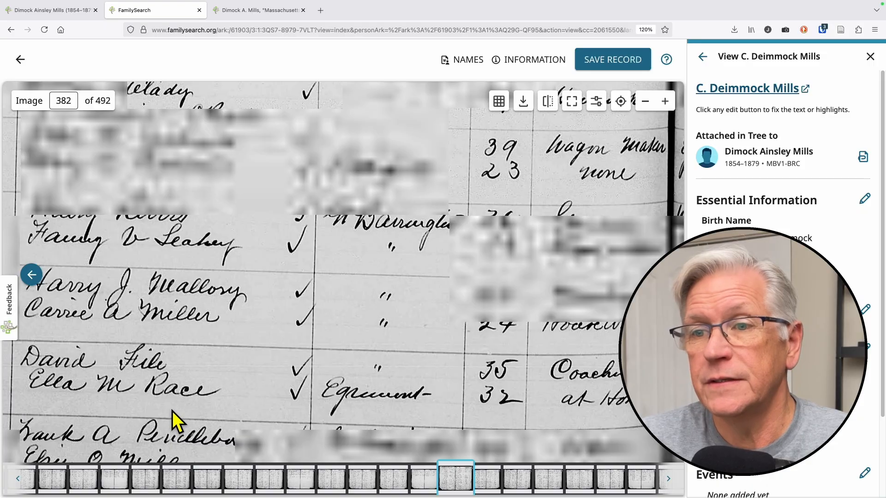
pyautogui.moveTo(173, 411); pyautogui.dragTo(306, 257)
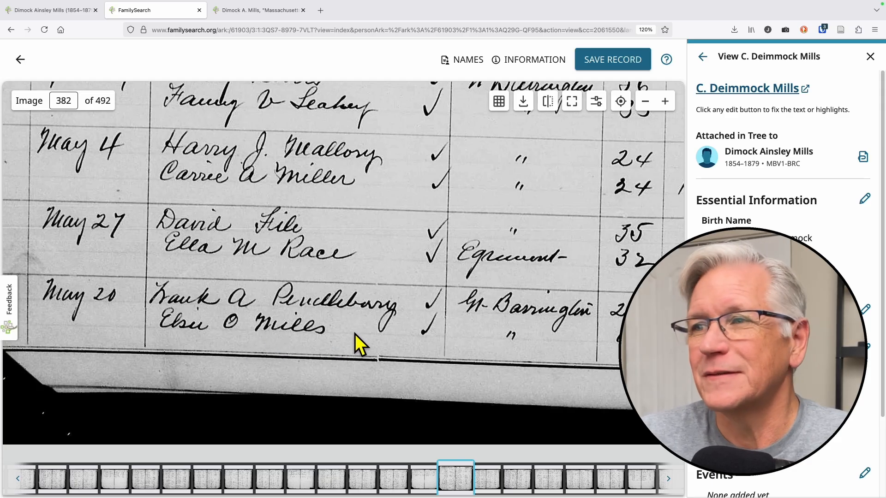
pyautogui.moveTo(445, 328); pyautogui.dragTo(256, 321)
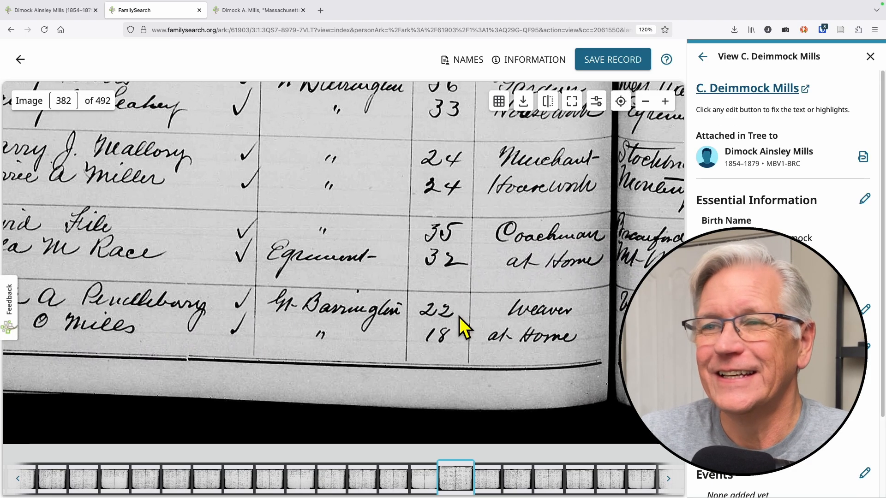
pyautogui.moveTo(466, 328); pyautogui.dragTo(337, 323)
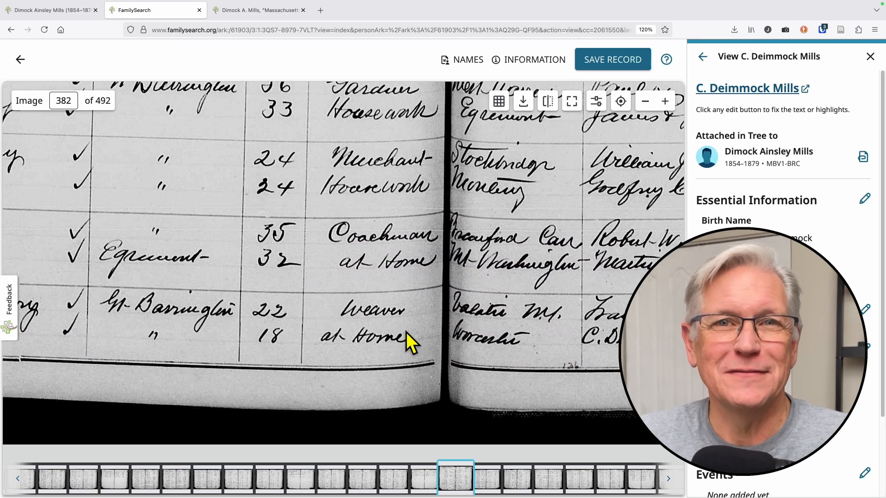
pyautogui.moveTo(422, 330); pyautogui.dragTo(277, 321)
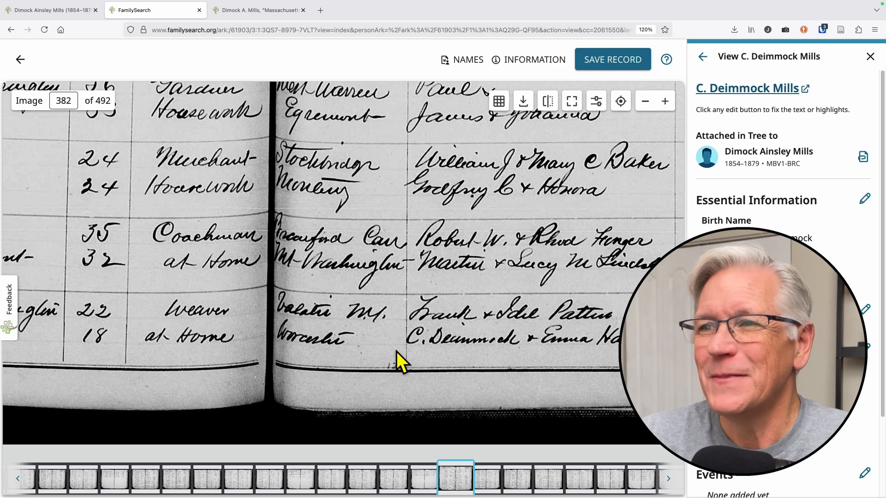
pyautogui.moveTo(369, 330); pyautogui.dragTo(278, 340)
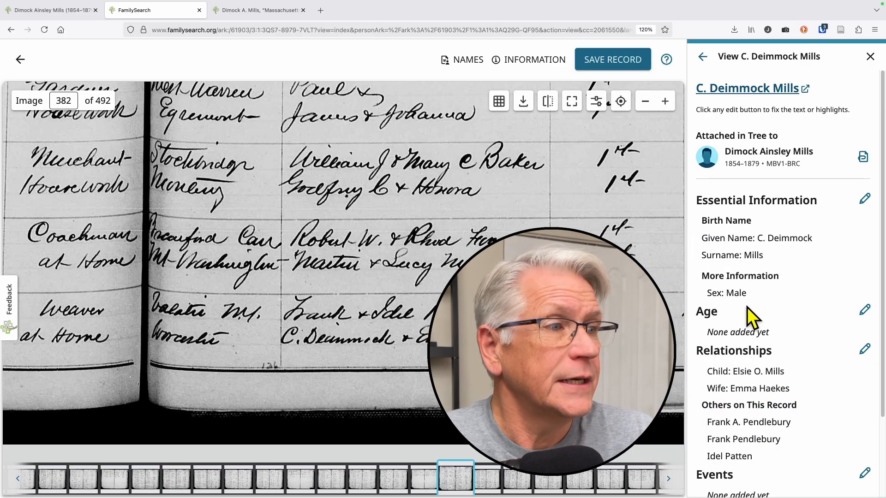
# Compare the father's indexed given name with the handwritten parents' entry in the 1896 register.
pyautogui.scroll(-1, 779, 286)
pyautogui.scroll(-2, 787, 280)
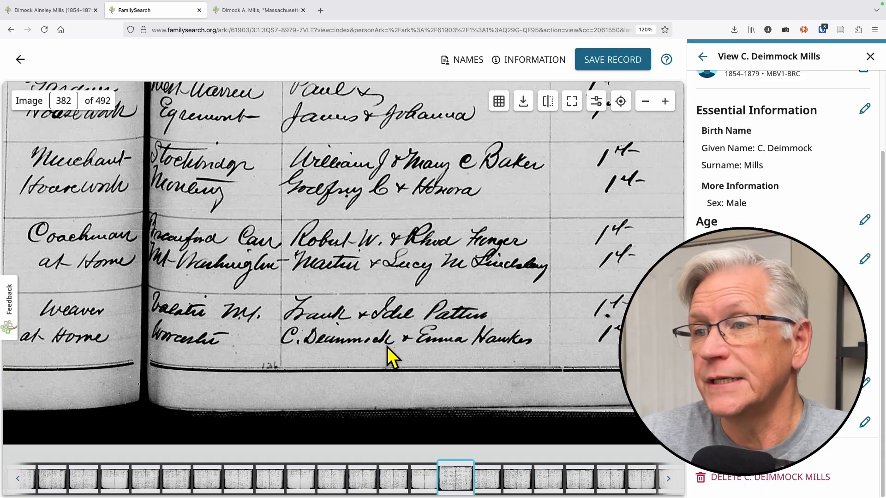
pyautogui.scroll(1, 784, 185)
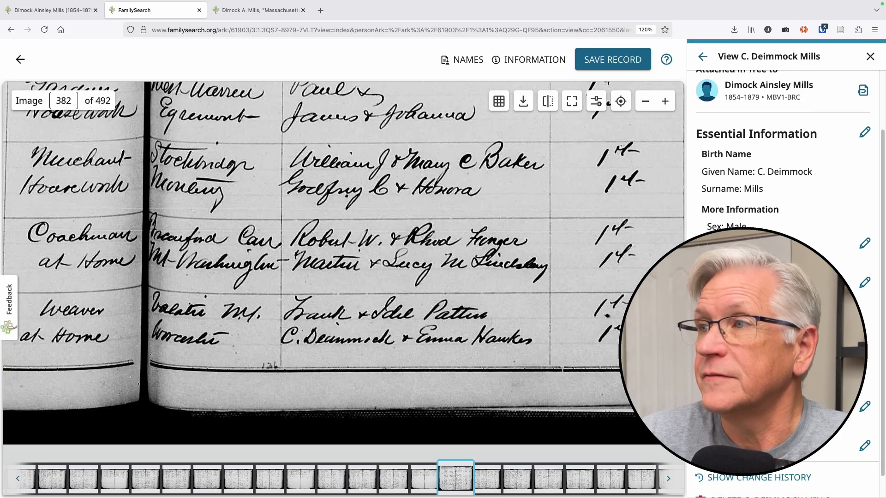
pyautogui.scroll(1, 784, 219)
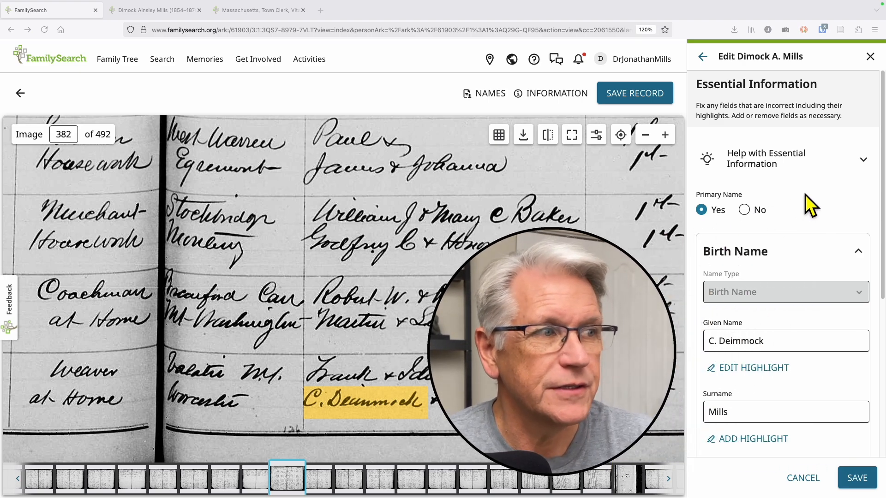
# Edit the father's essential information, replacing the given name with the corrected first name and dropping the initial "C.".
pyautogui.scroll(-3, 804, 195)
pyautogui.scroll(1, 805, 171)
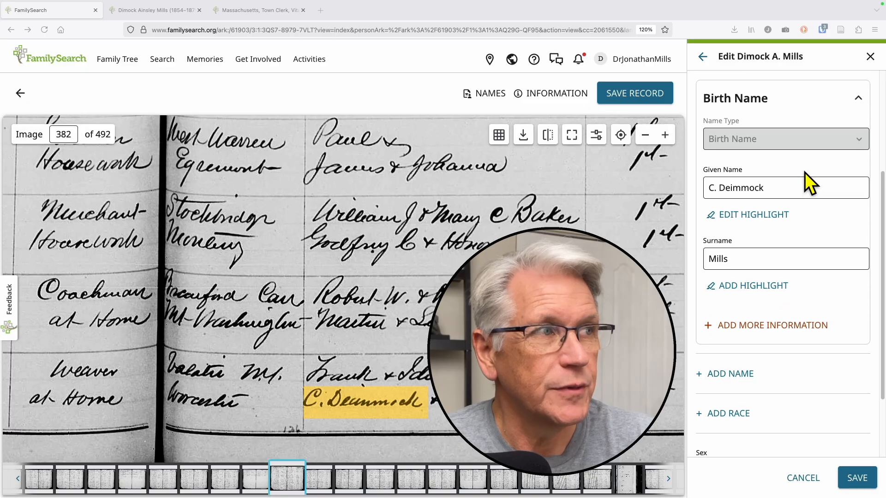
pyautogui.click(773, 204)
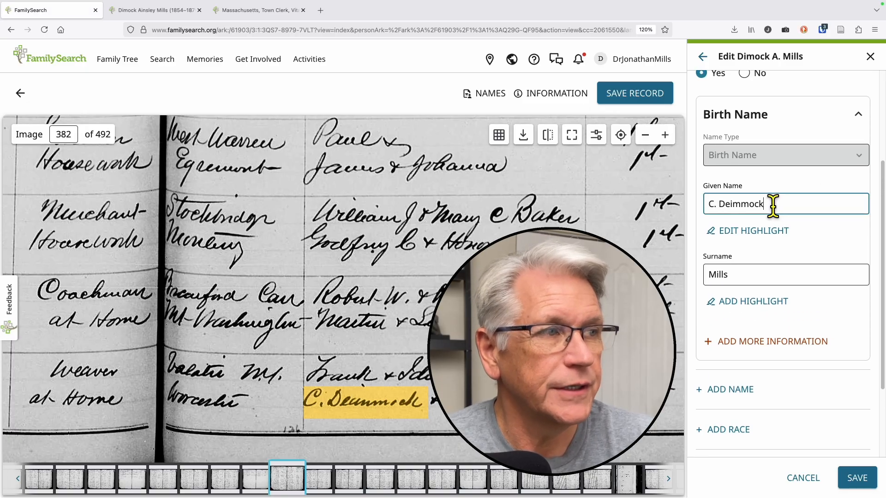
pyautogui.press('BackSpace')
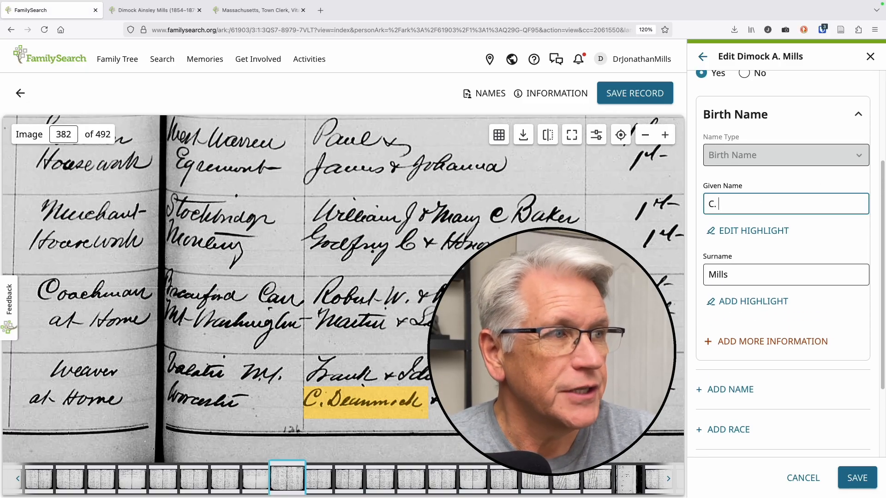
pyautogui.press('BackSpace')
pyautogui.press('BackSpace')
pyautogui.press('BackSpace')
pyautogui.write('Dimock')
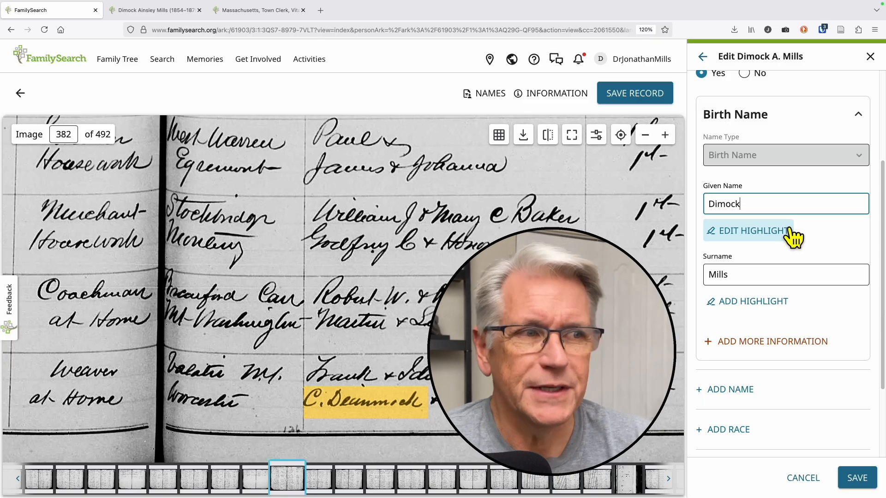
# Attach the existing highlight over the father's handwritten initial and first name to the corrected given name, and save the index correction.
pyautogui.click(750, 232)
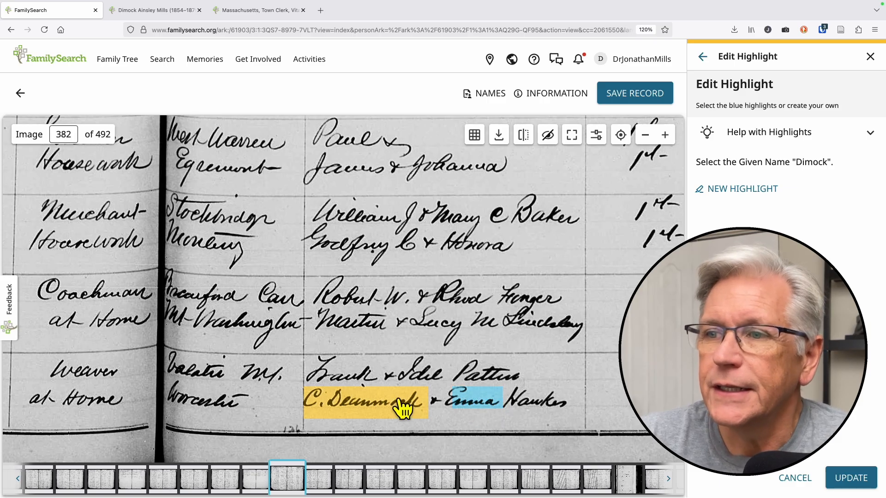
pyautogui.click(352, 406)
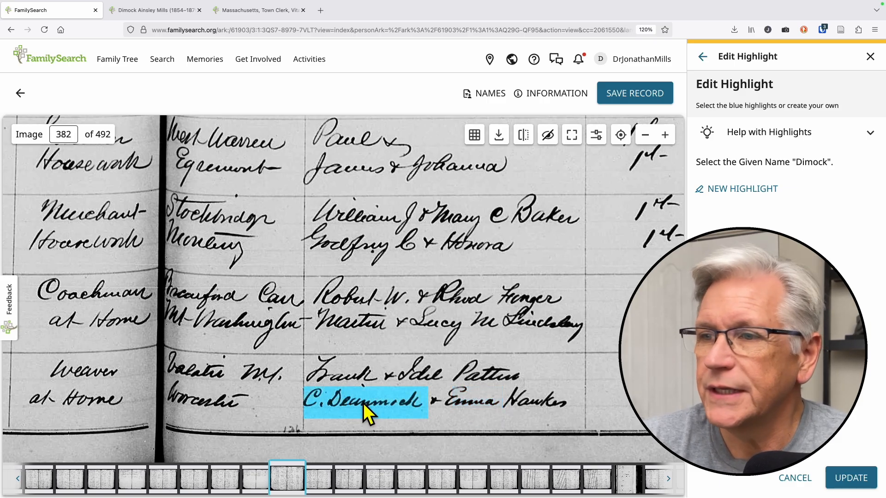
pyautogui.click(367, 399)
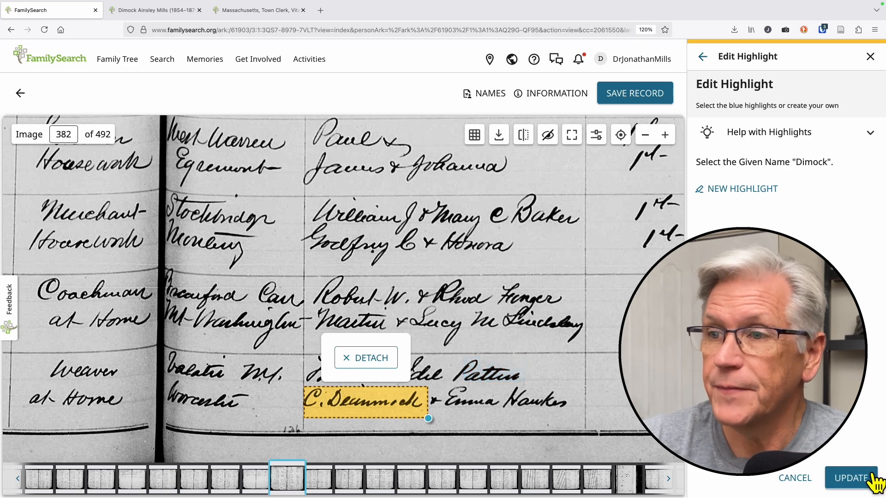
pyautogui.click(854, 480)
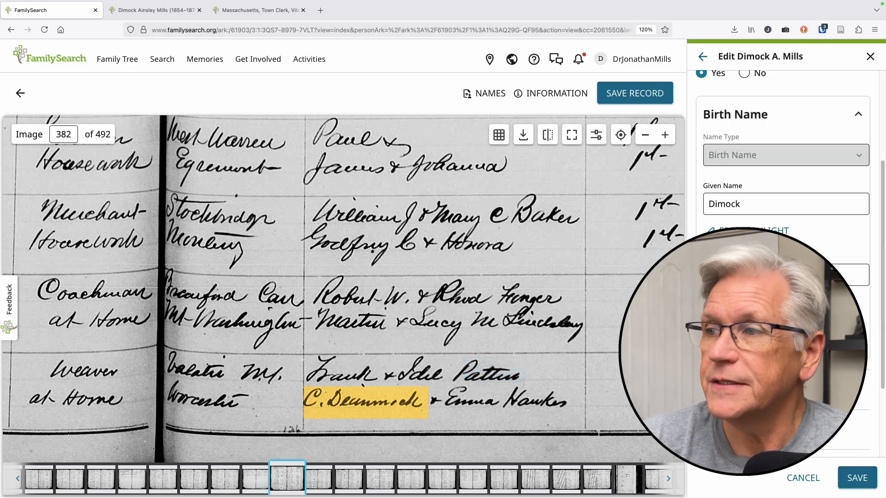
pyautogui.click(857, 478)
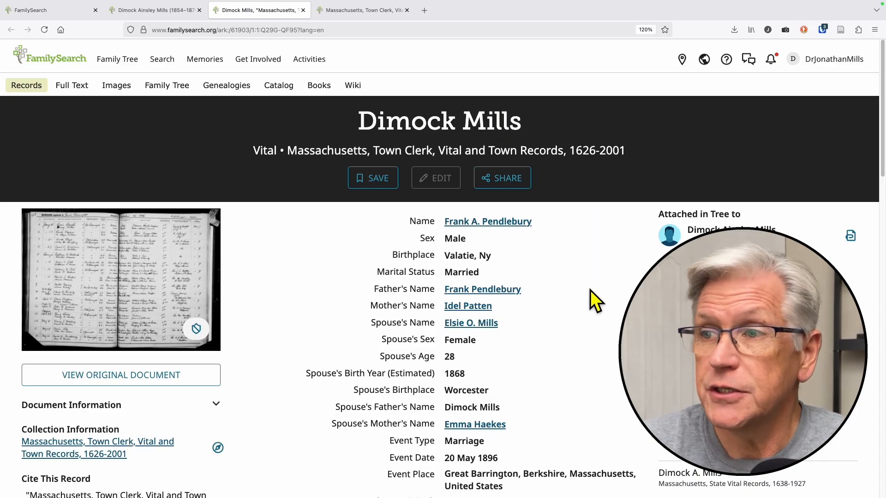
# Check the corrected father's name on the 1896 record page and in the indexed information of the person's matching 1896 source.
pyautogui.scroll(-1, 584, 319)
pyautogui.scroll(-3, 583, 318)
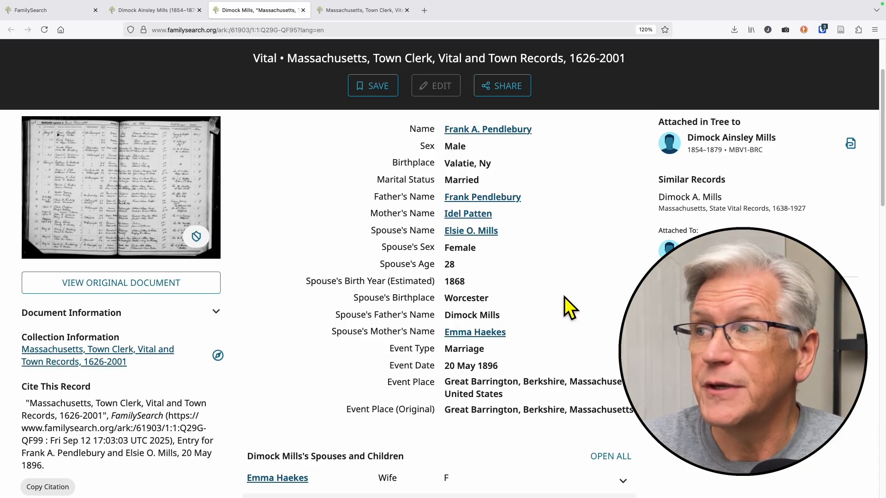
pyautogui.scroll(4, 571, 304)
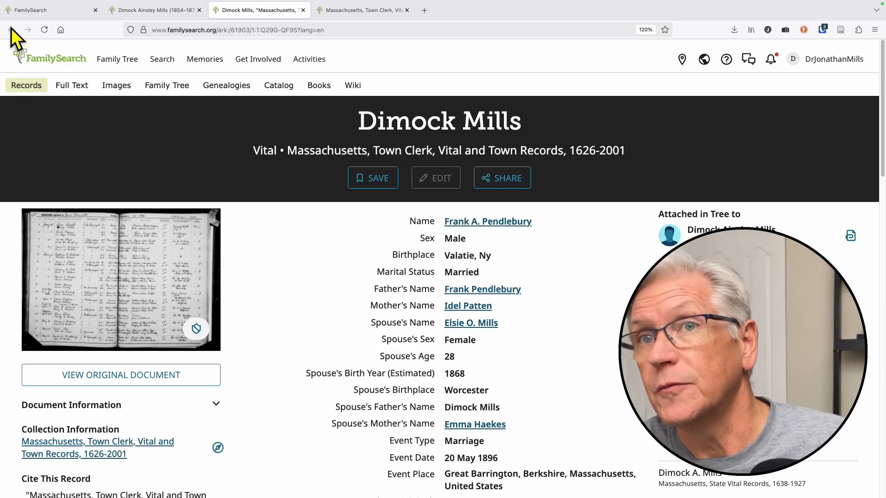
pyautogui.click(172, 11)
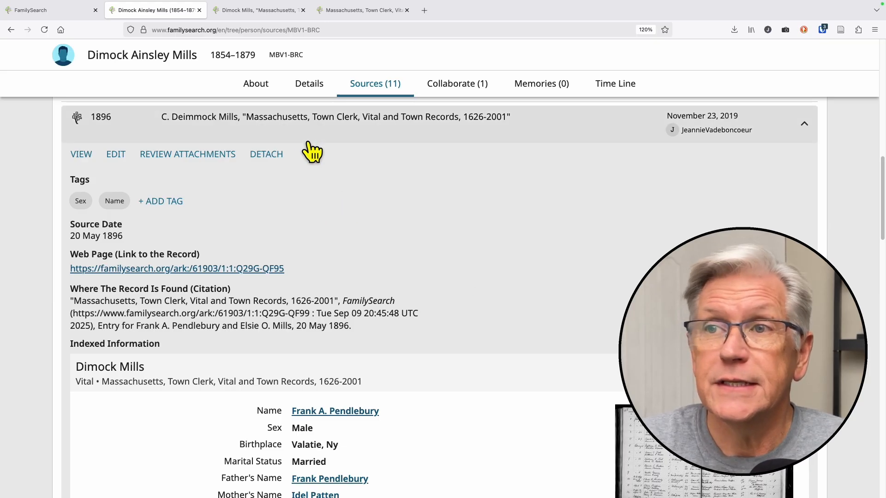
pyautogui.scroll(-3, 132, 405)
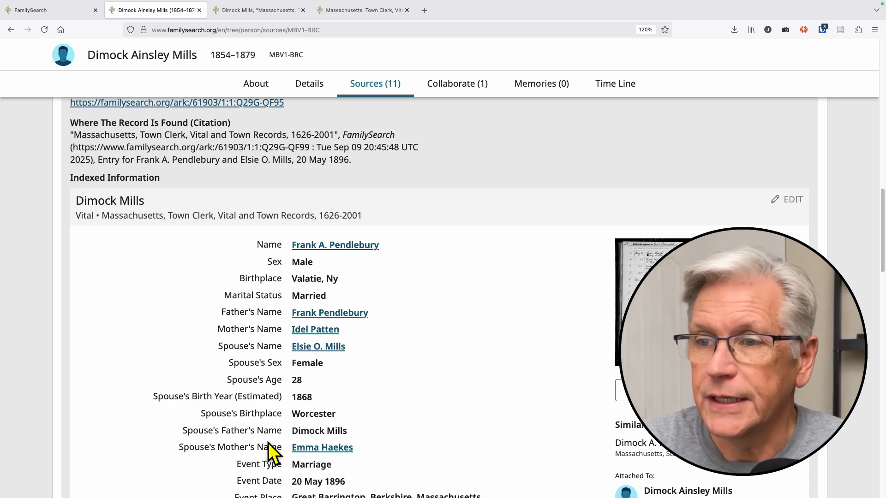
pyautogui.scroll(1, 434, 326)
pyautogui.scroll(3, 451, 326)
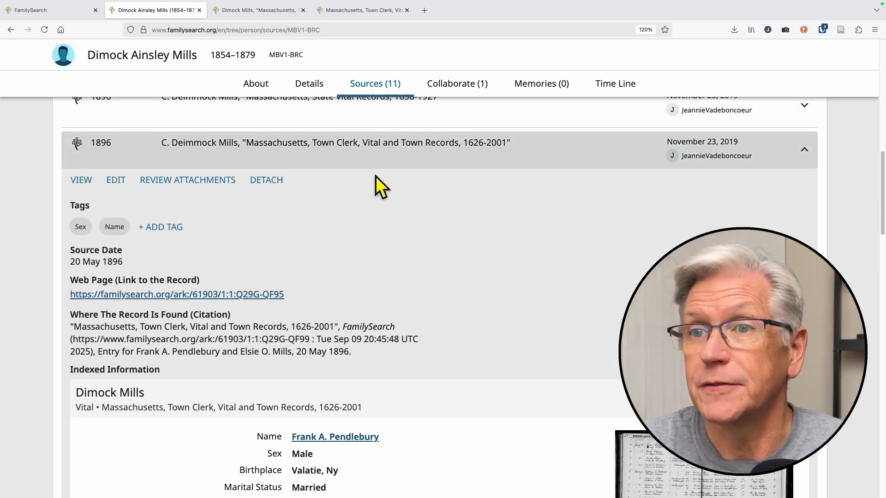
pyautogui.scroll(-1, 369, 177)
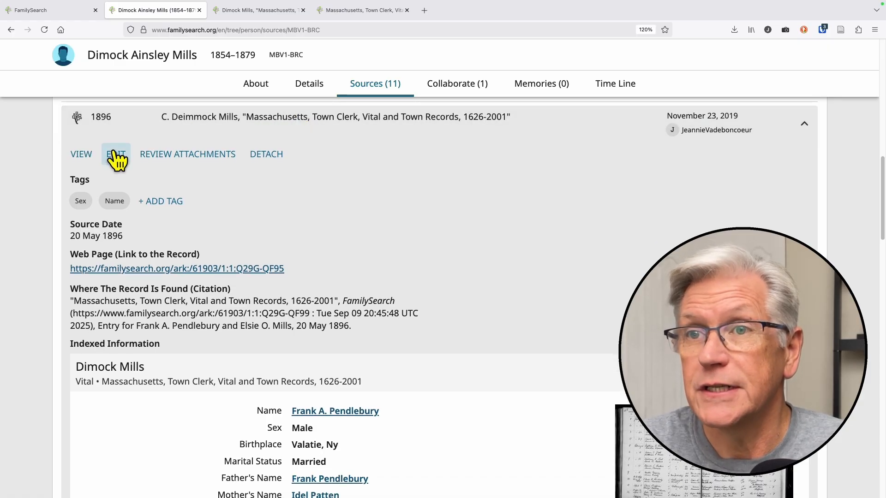
# Edit the 1896 Town Clerk source's title, replacing the initial "C." and misspelled given name with the corrected first name.
pyautogui.click(116, 155)
pyautogui.click(319, 183)
pyautogui.press('BackSpace')
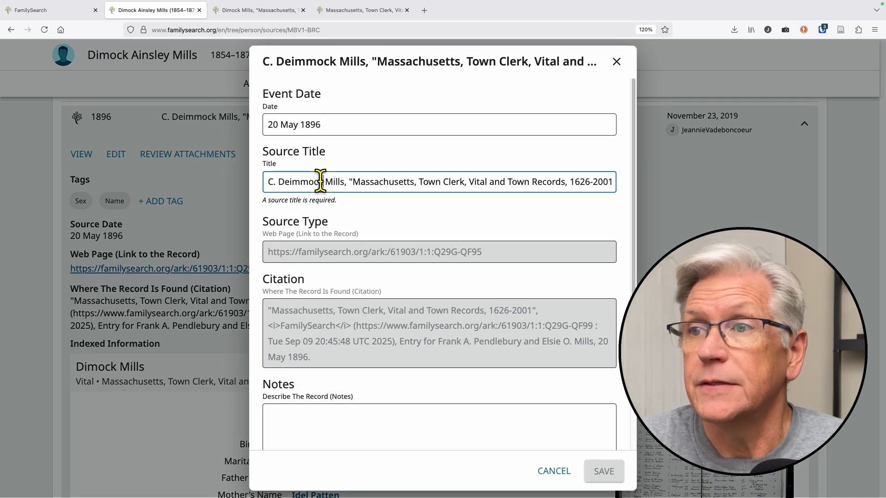
pyautogui.press('BackSpace')
pyautogui.press('BackSpace')
pyautogui.press('BackSpace')
pyautogui.press('BackSpace')
pyautogui.press('BackSpace')
pyautogui.press('BackSpace')
pyautogui.press('BackSpace')
pyautogui.press('BackSpace')
pyautogui.press('BackSpace')
pyautogui.press('BackSpace')
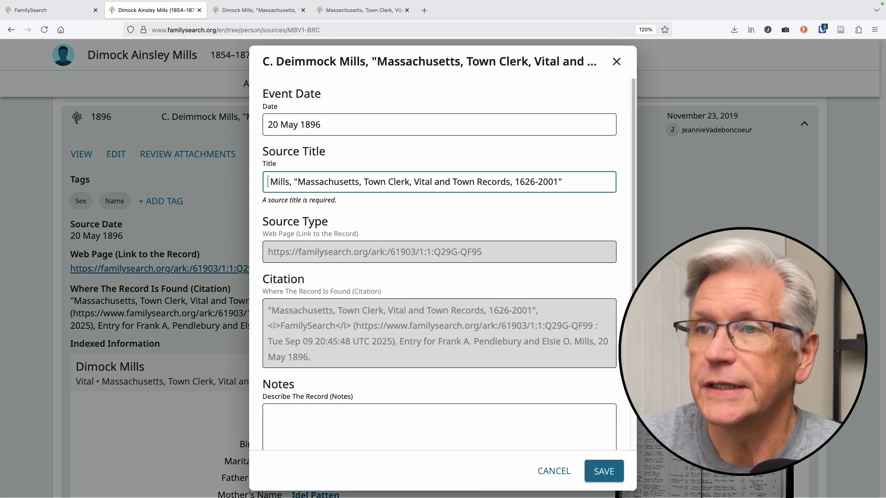
pyautogui.write('Dimock')
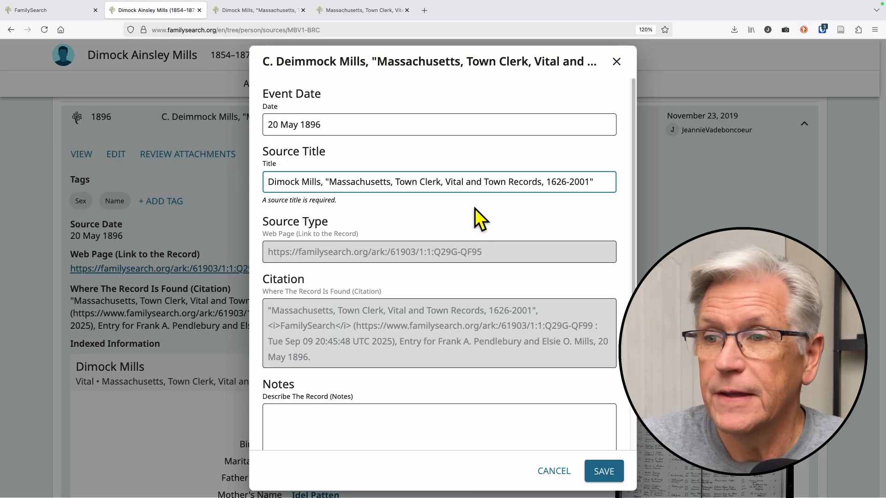
# Give "First name spelled incorrectly in original" as the reason for changing the source, save it, and review the updated entry.
pyautogui.scroll(-3, 450, 335)
pyautogui.click(316, 379)
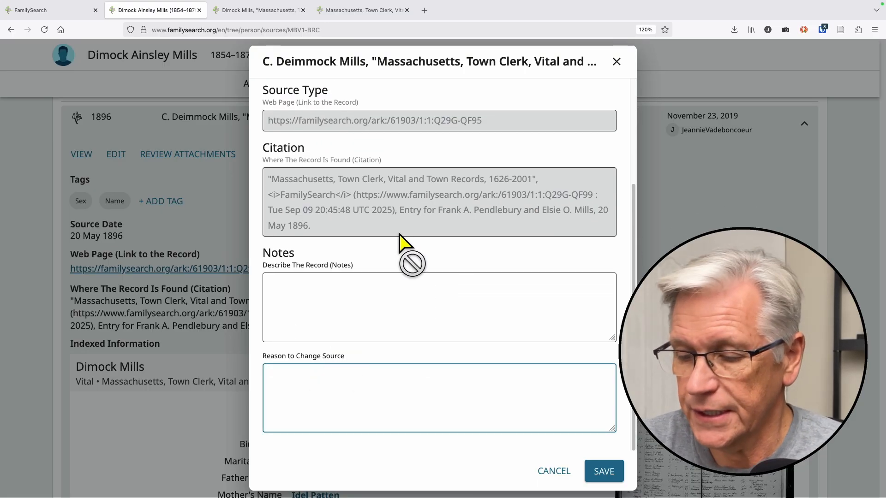
pyautogui.write('First')
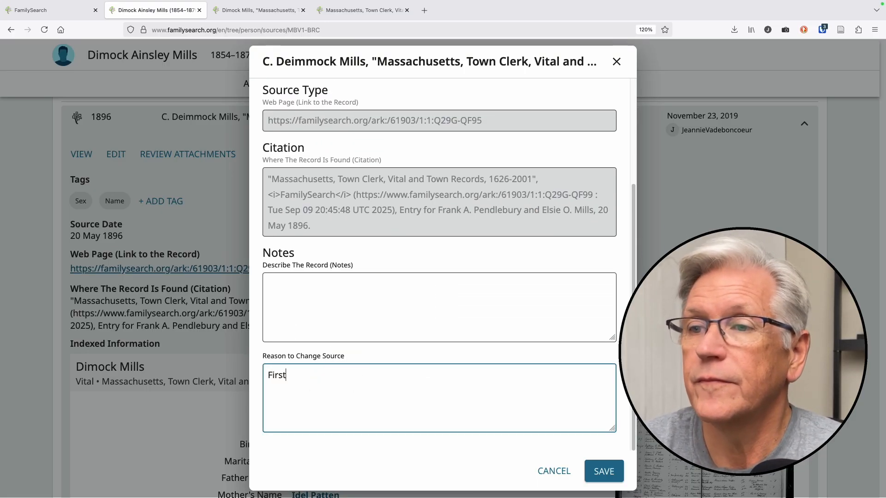
pyautogui.write(' name spelled incorrectly in original')
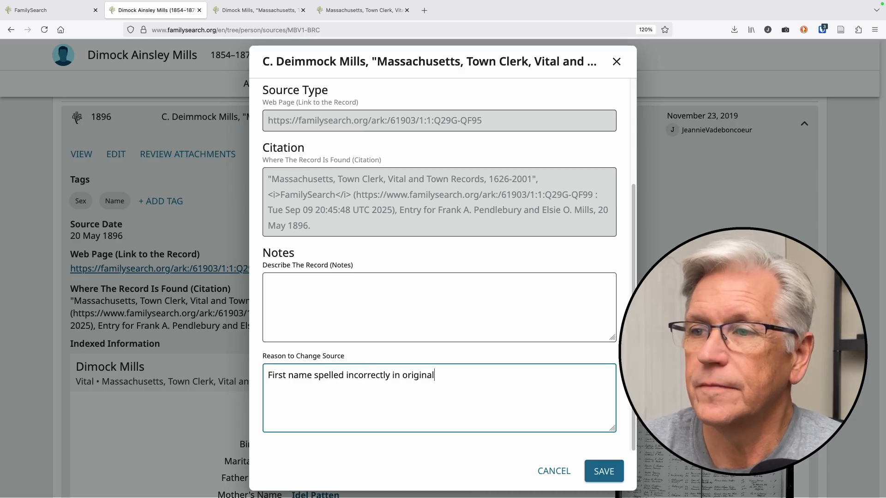
pyautogui.click(604, 470)
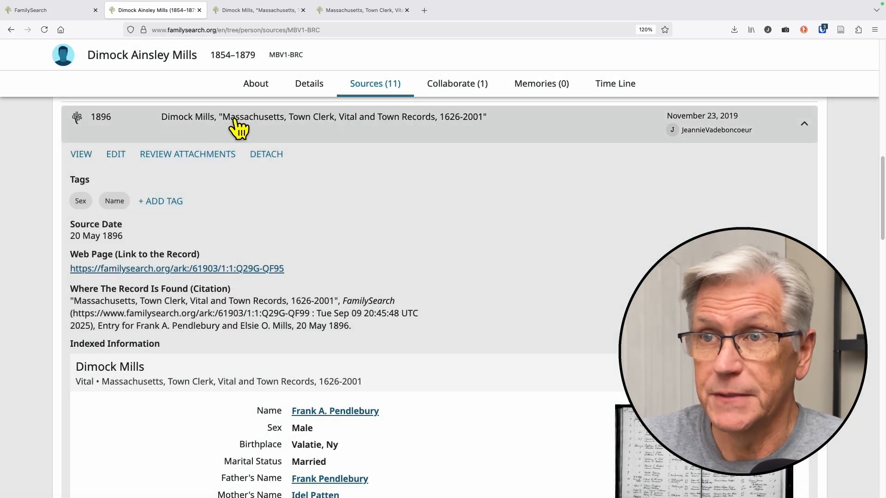
pyautogui.scroll(-3, 438, 286)
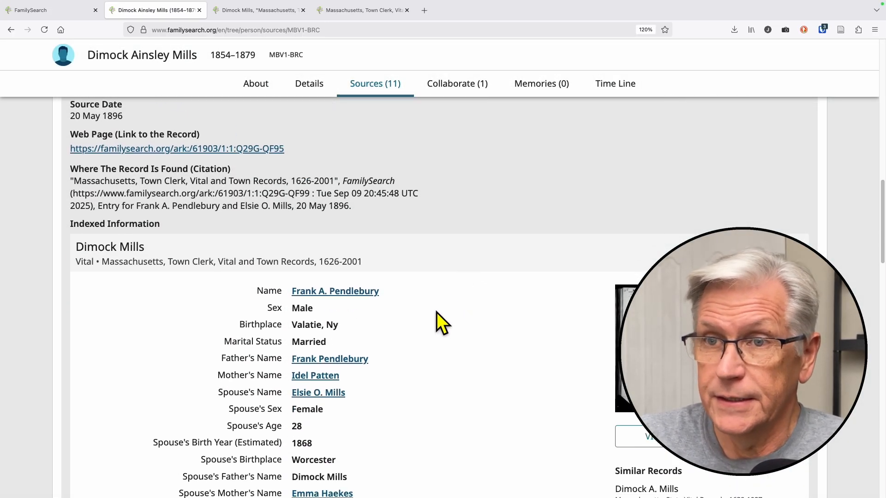